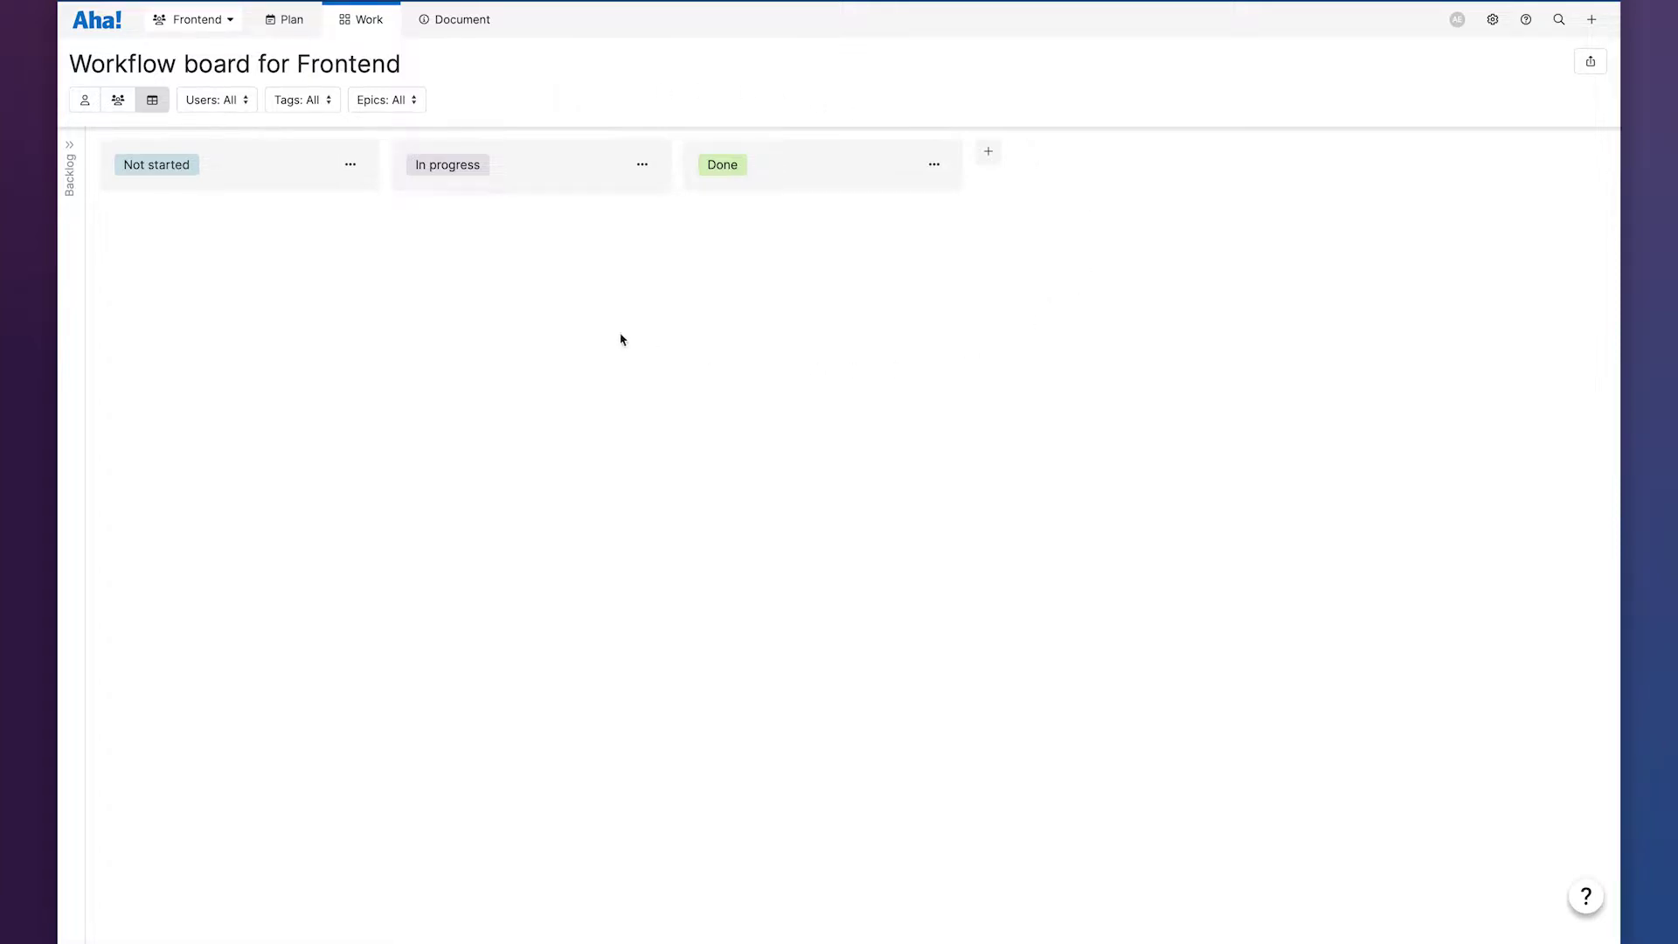
Step: Rename the Frontend board's In progress status to 'In development' and colour it light pink
mouse_move(564, 308)
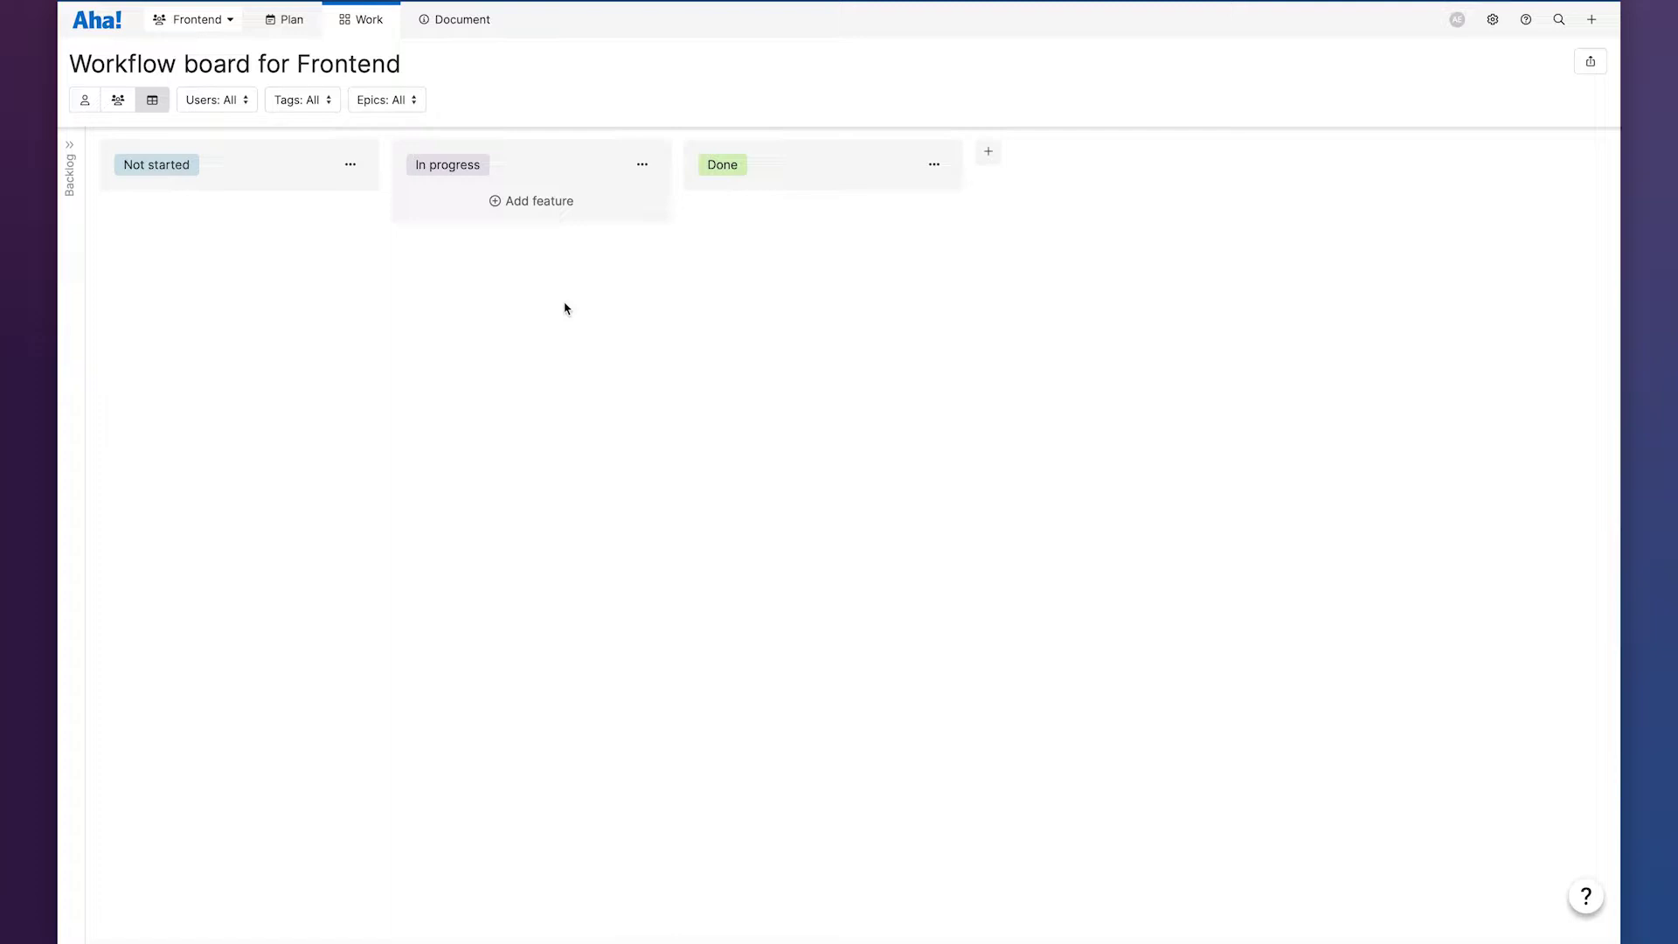
mouse_move(363, 274)
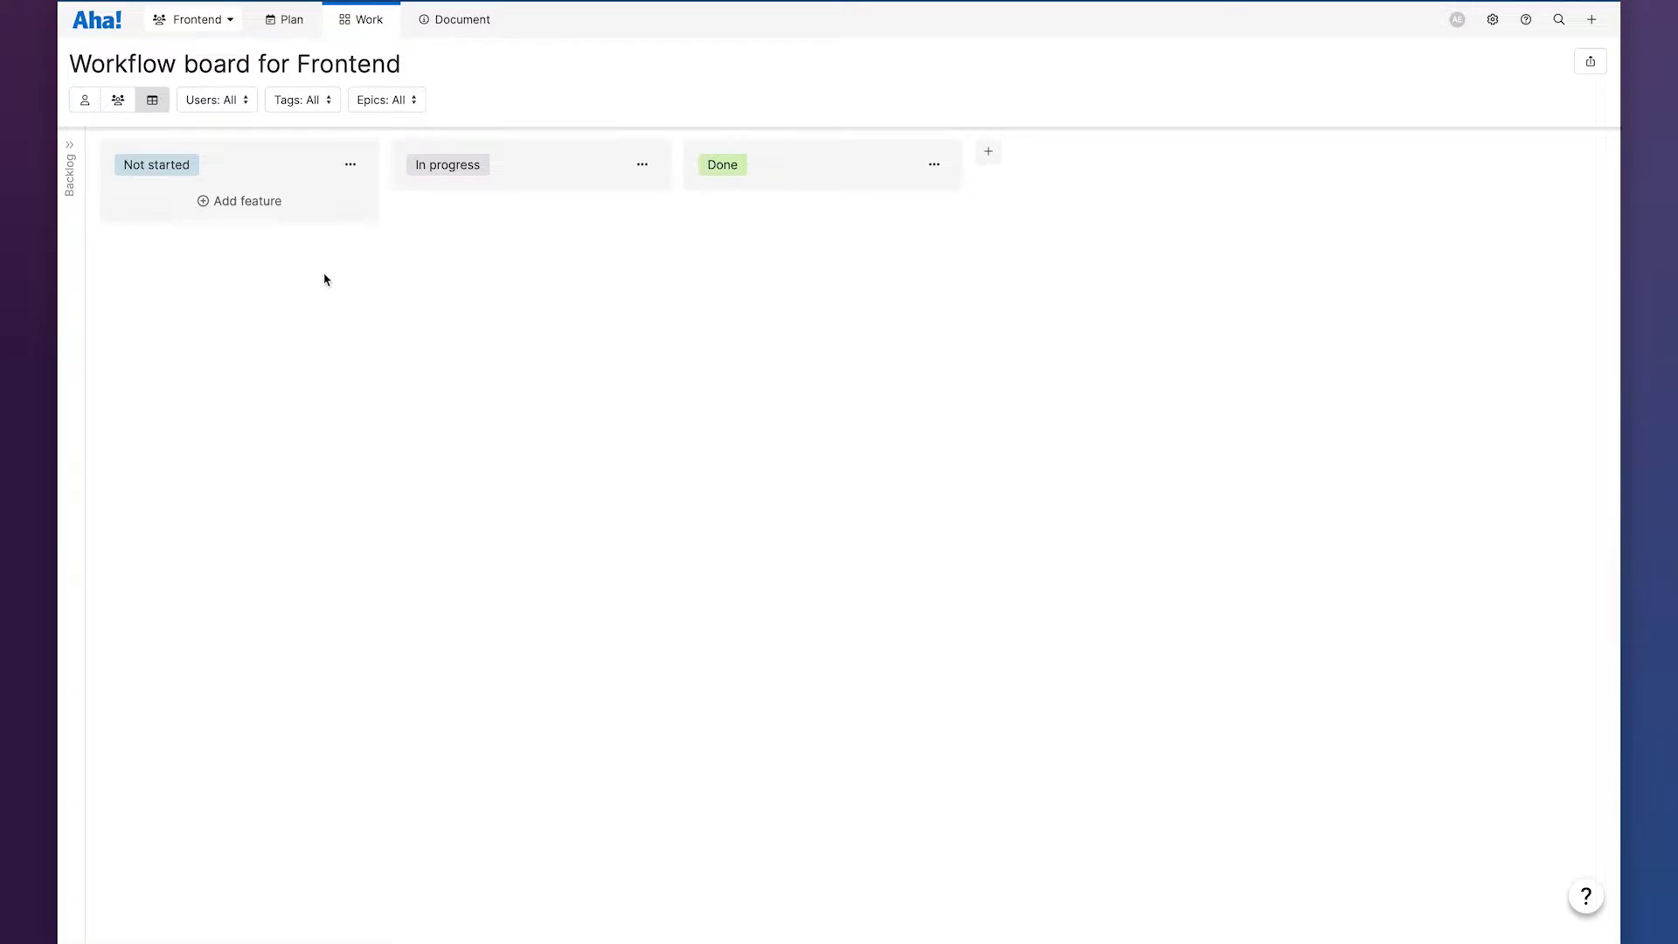
mouse_move(551, 271)
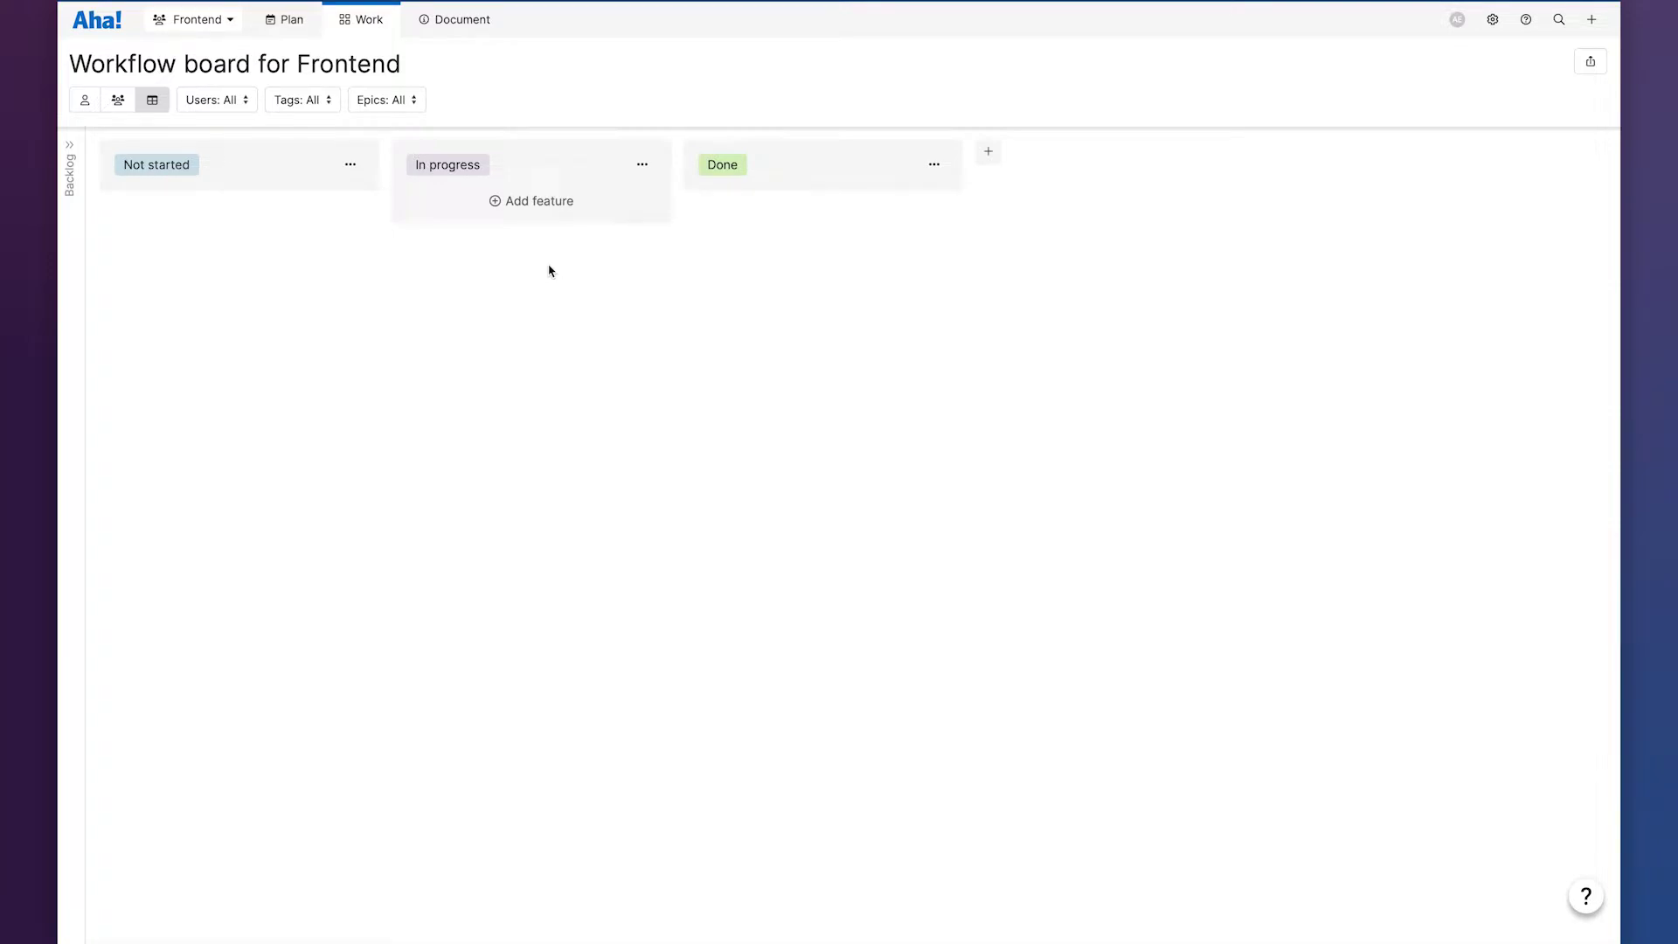
click(643, 167)
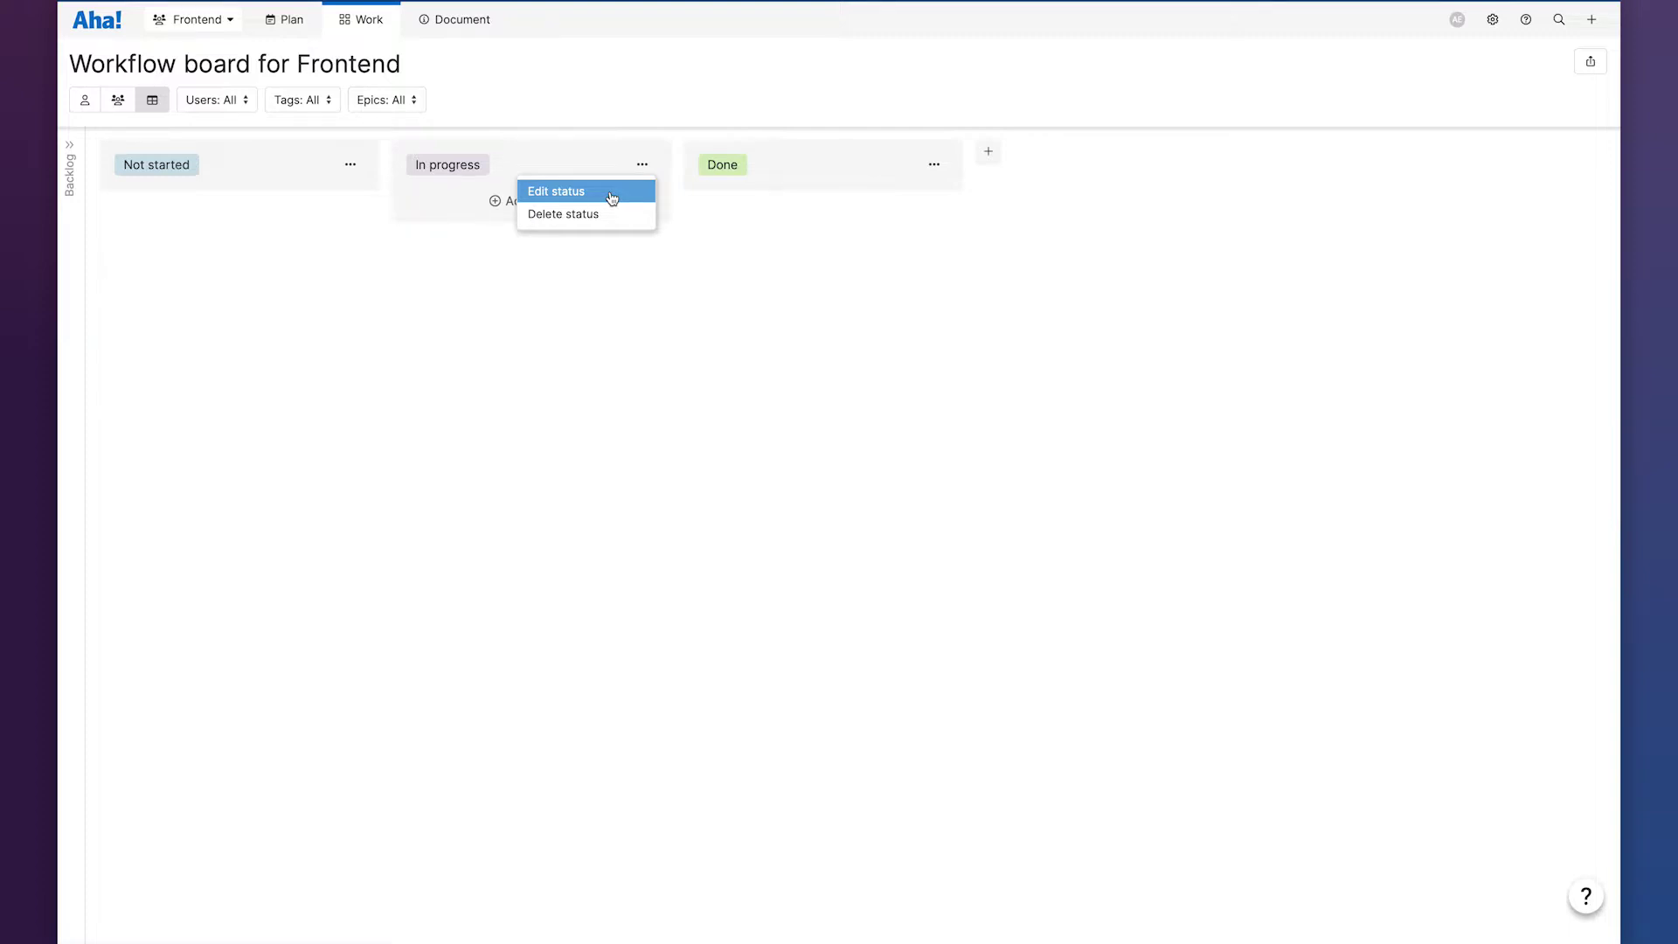
click(612, 191)
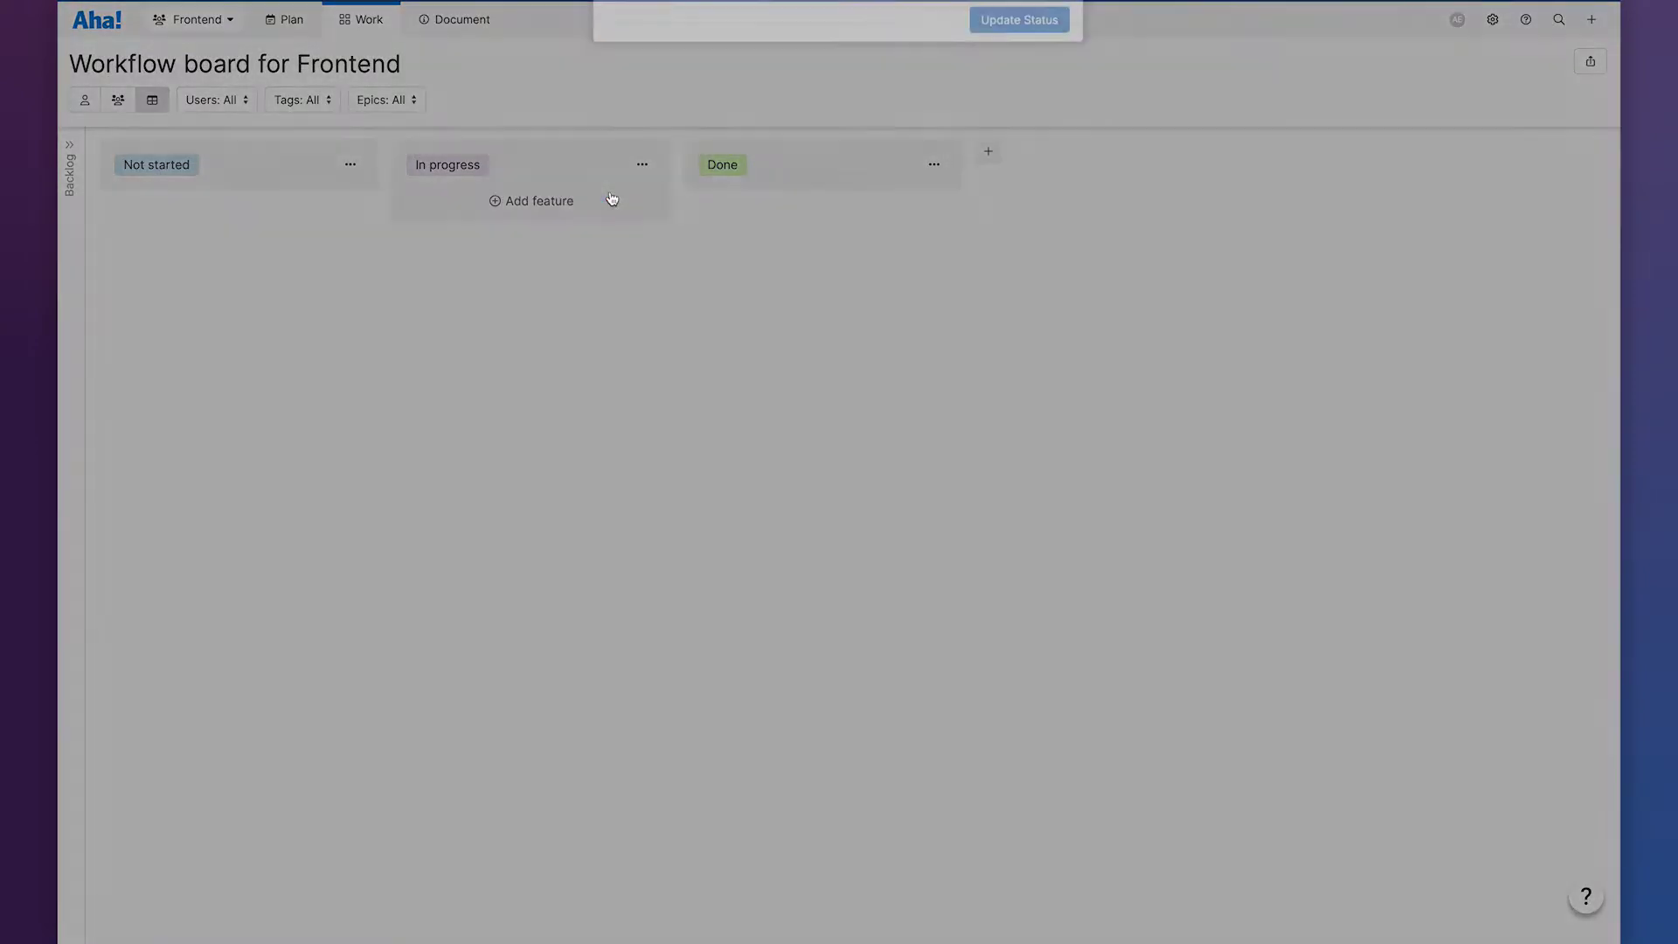
drag(846, 60, 787, 58)
text(developmen)
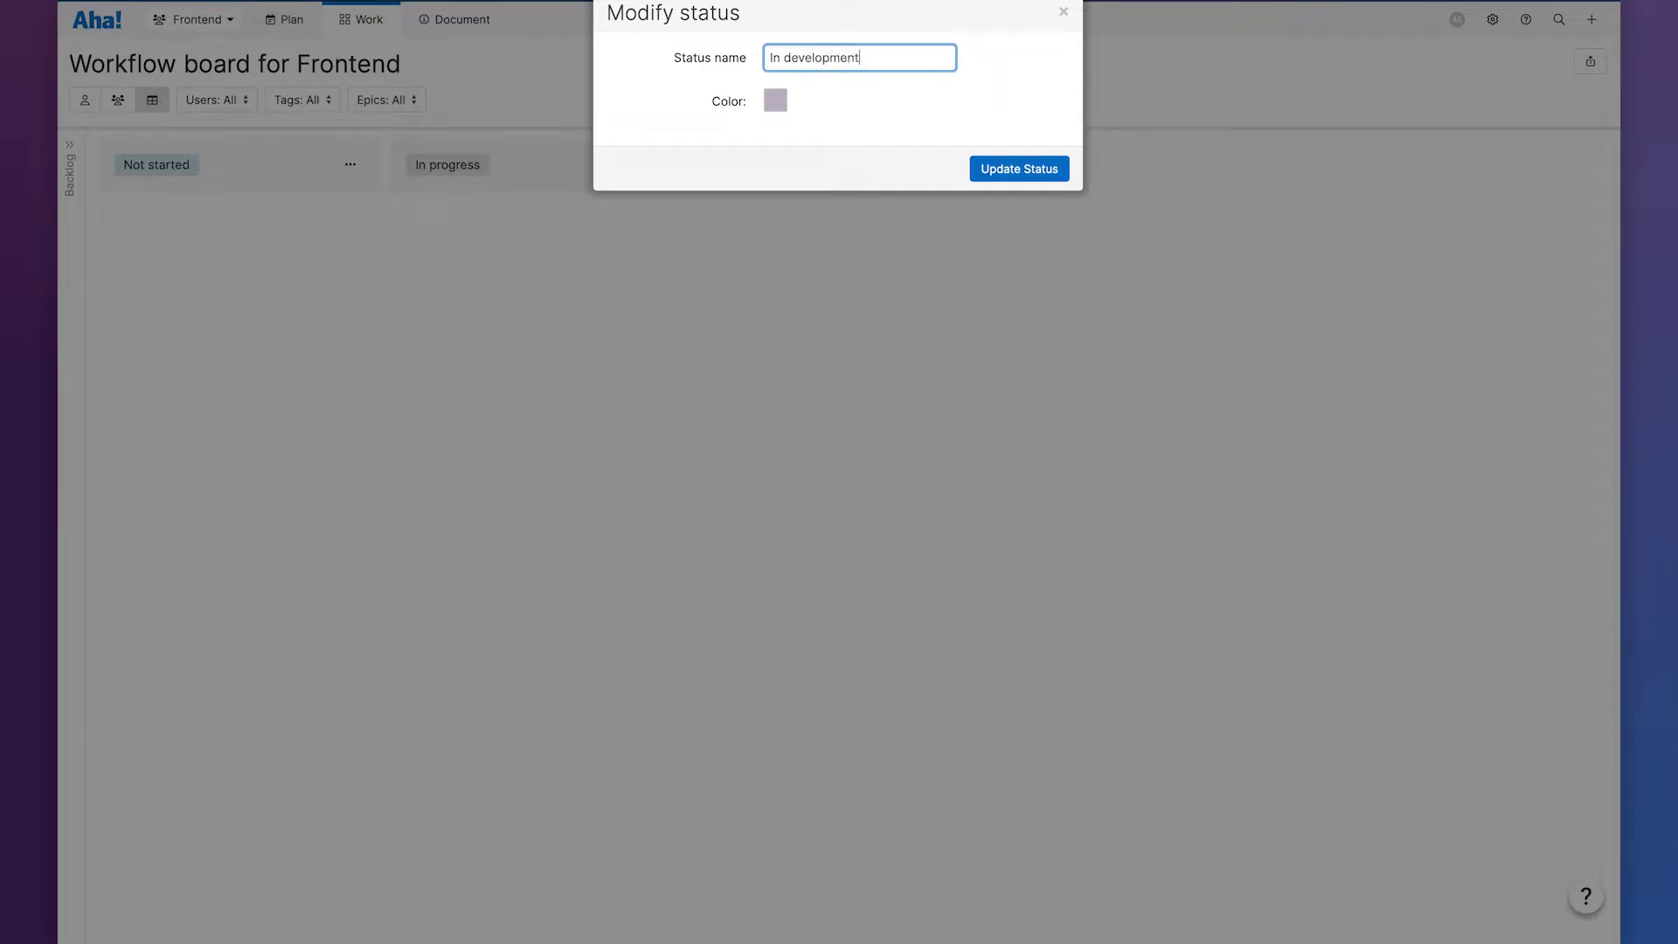
text(t)
click(775, 101)
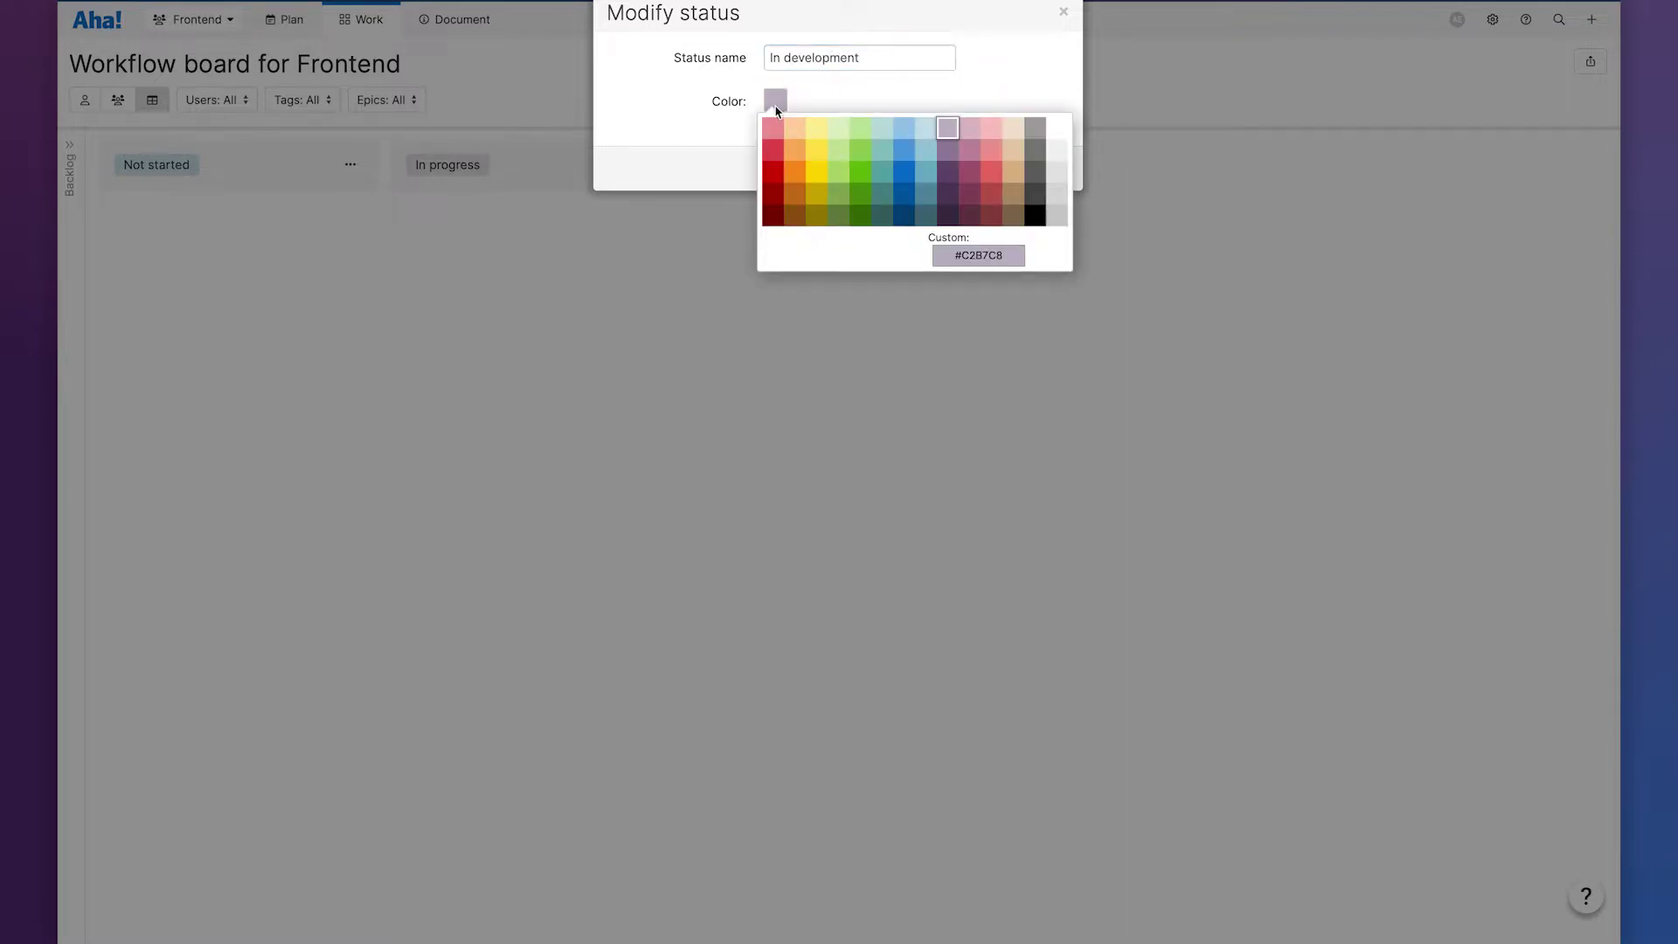
click(987, 131)
click(1036, 169)
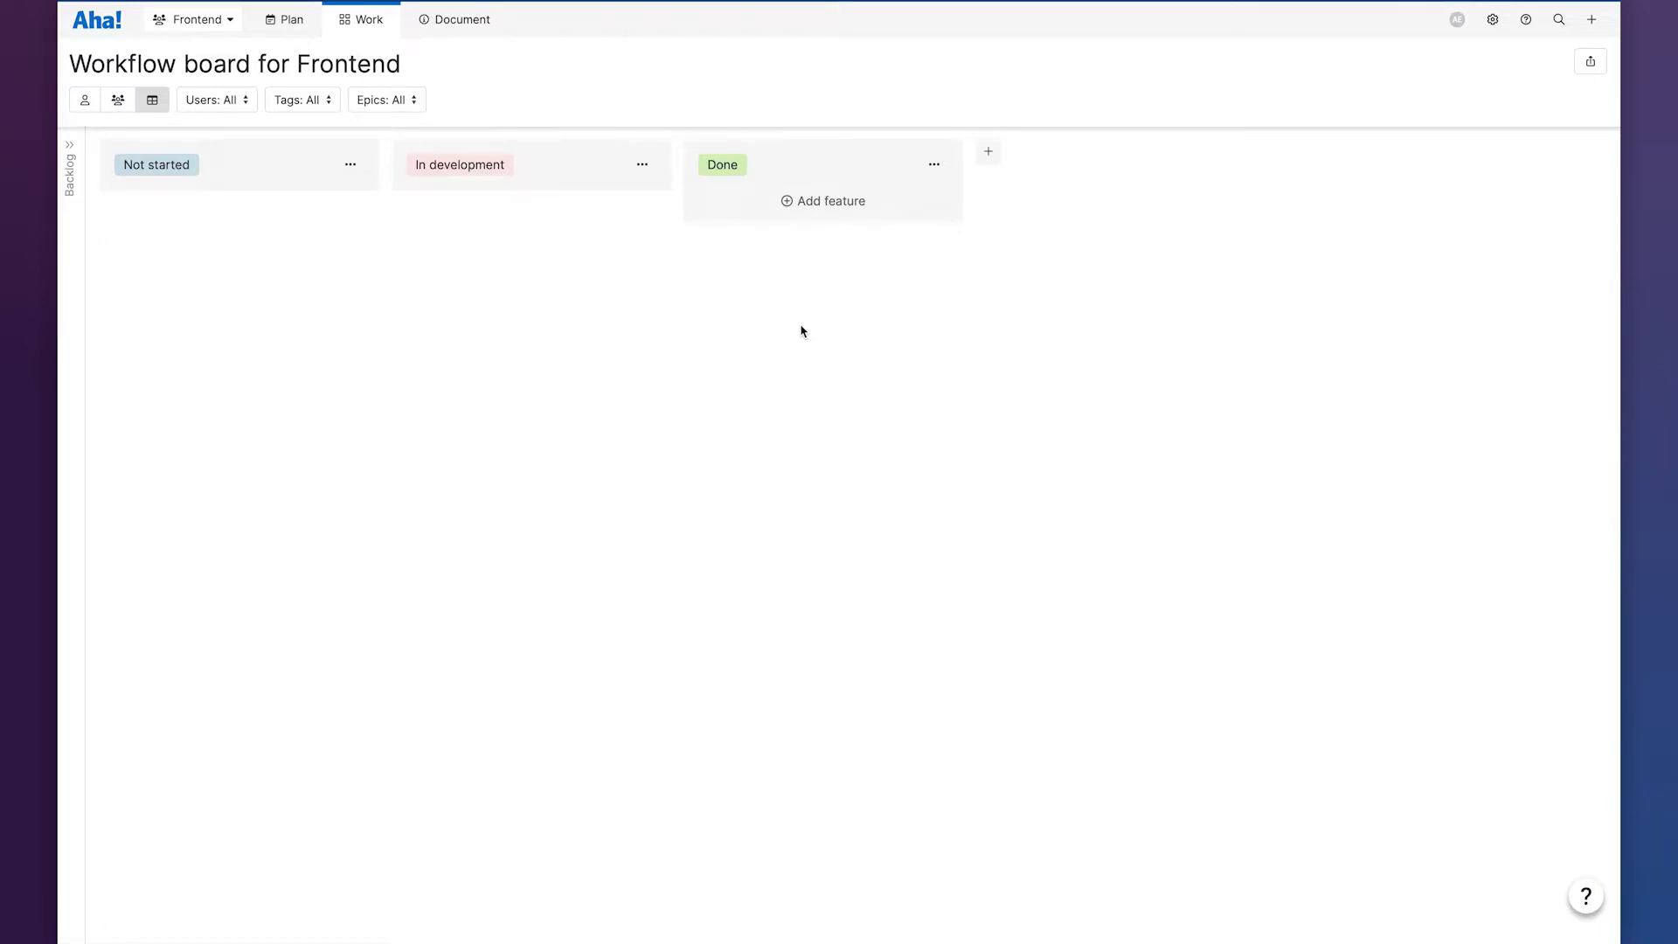
Step: Create the 'Code review' and 'QA' columns on the Frontend board
click(989, 154)
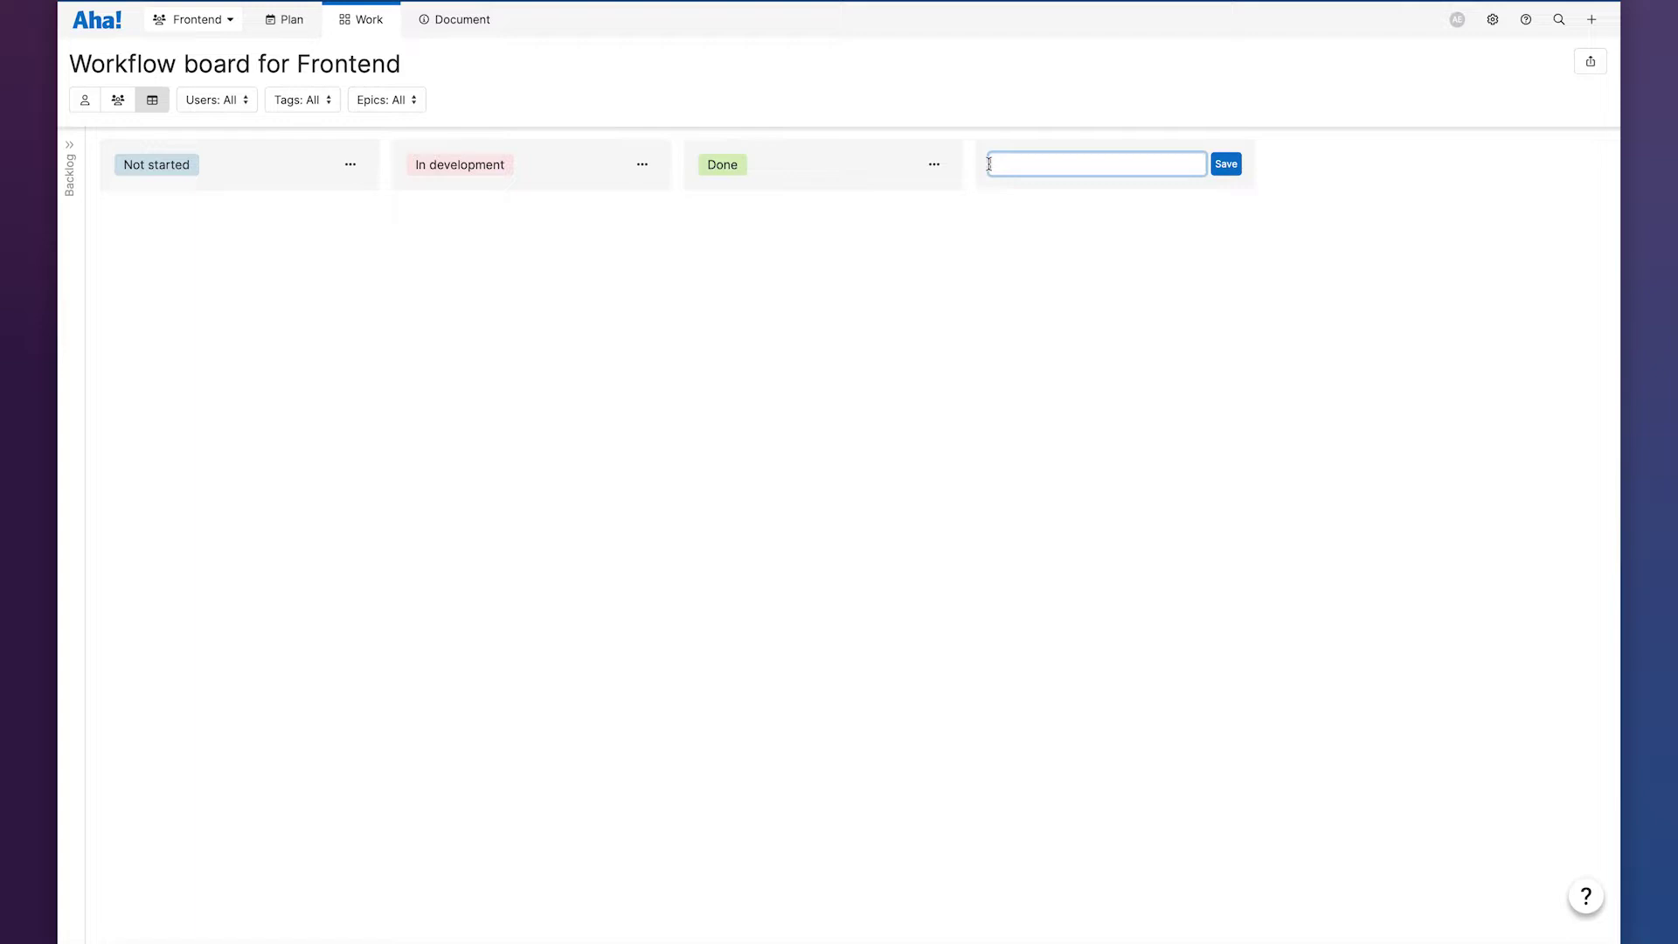
text(Code review)
key(Return)
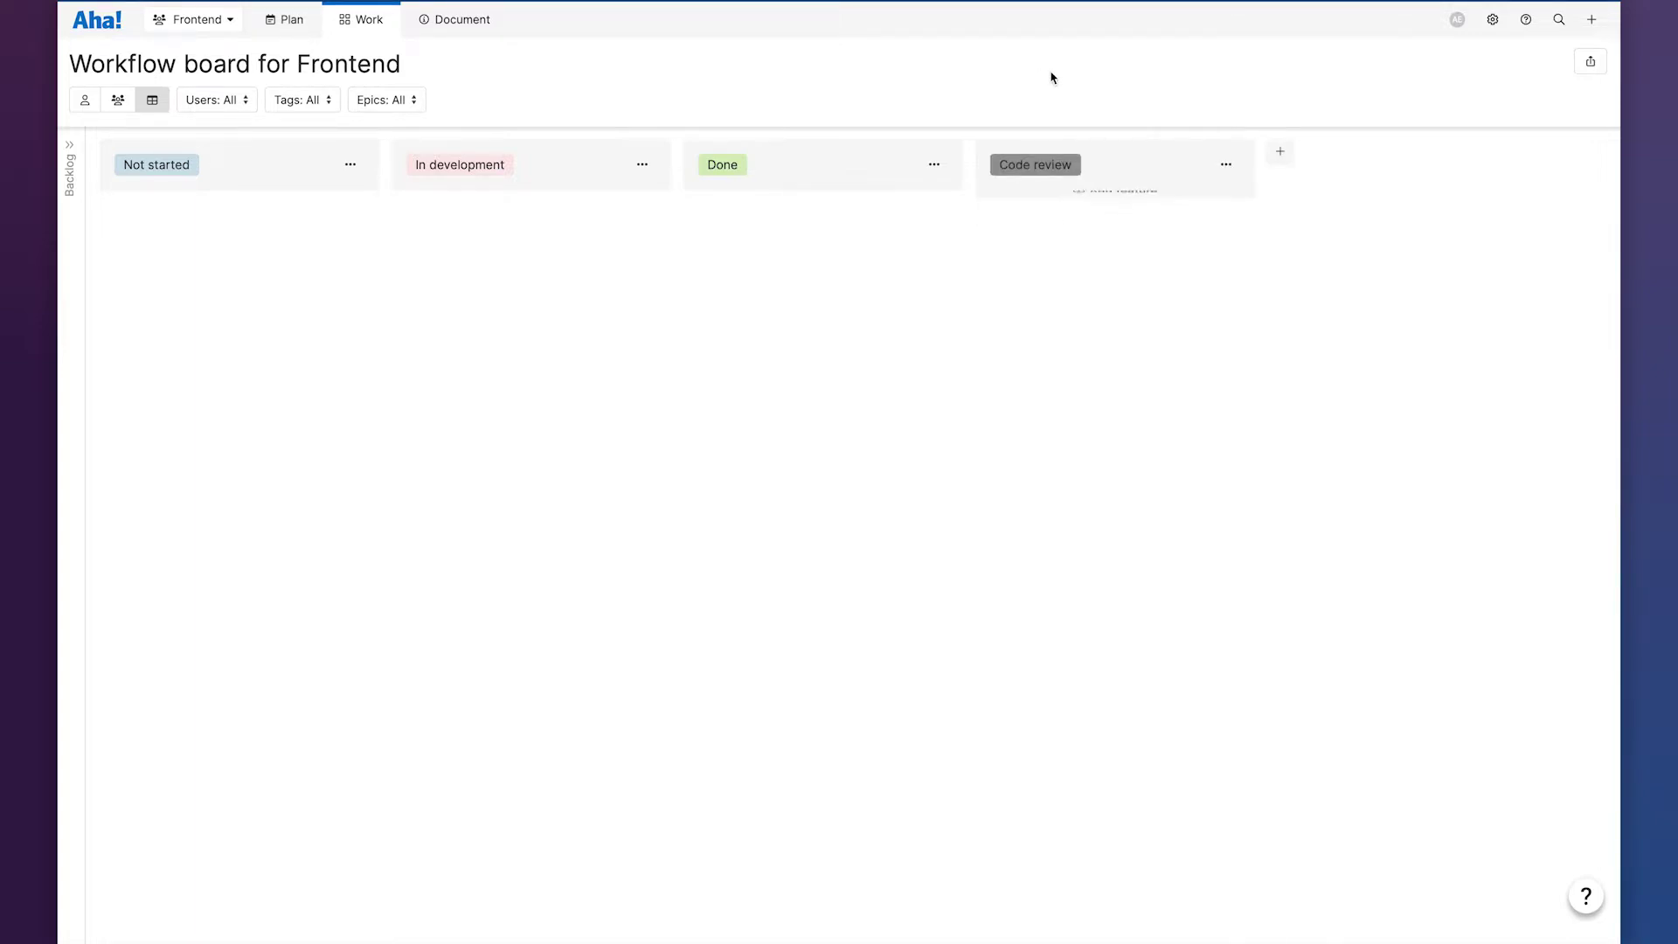
click(1279, 153)
text(QA)
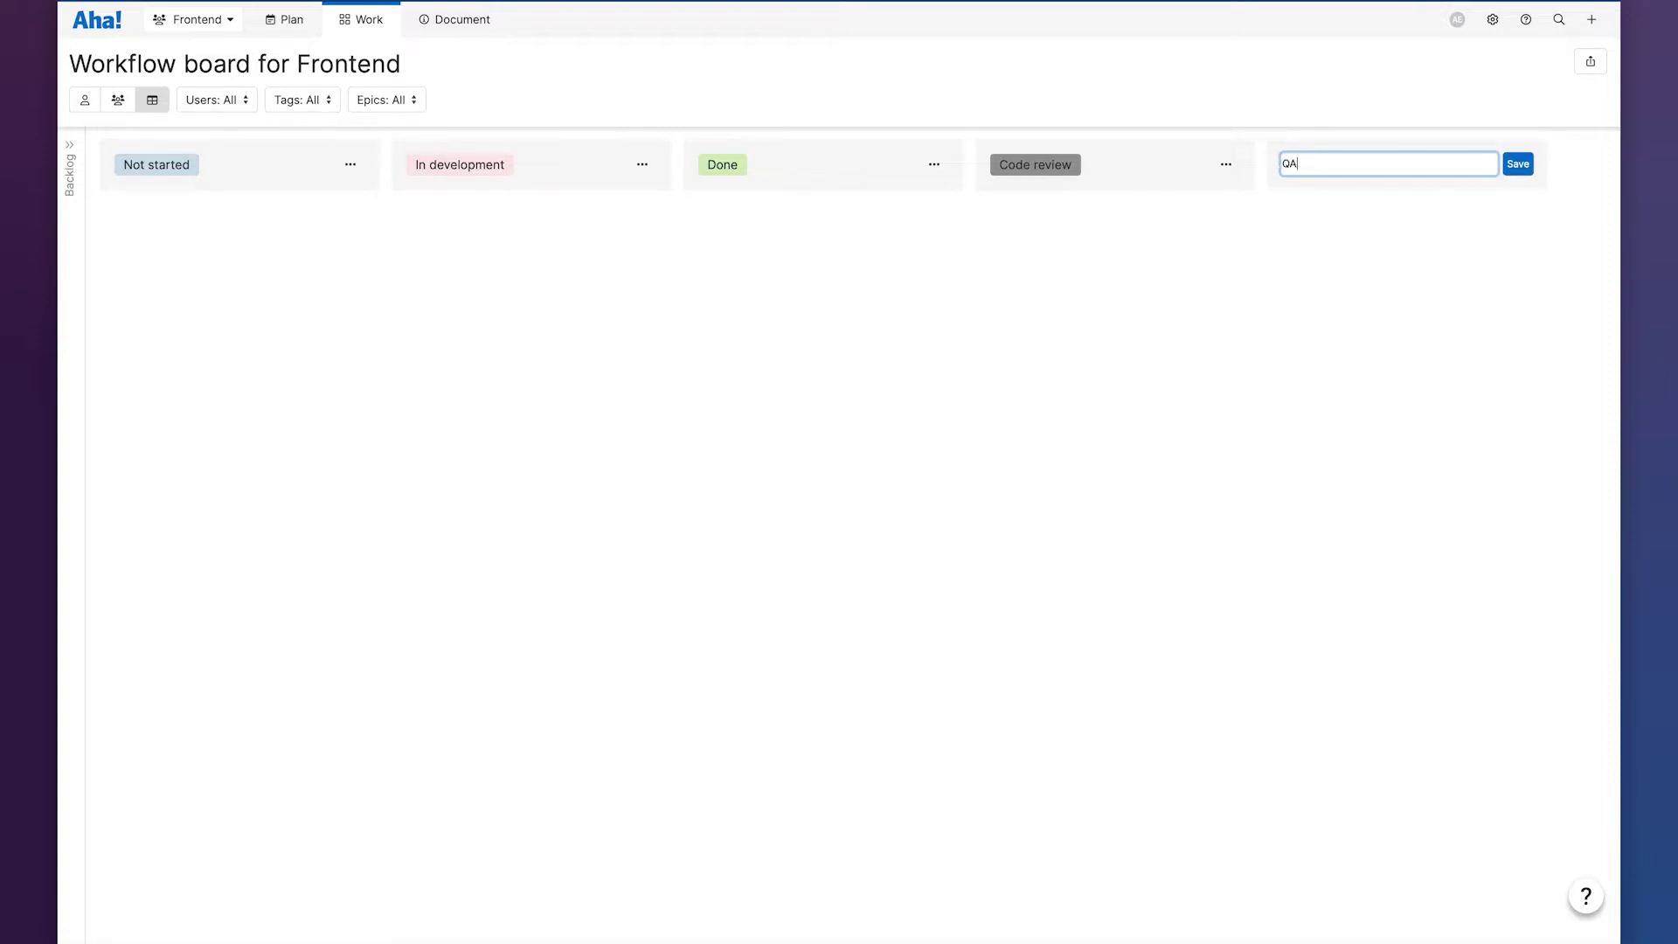
click(1518, 166)
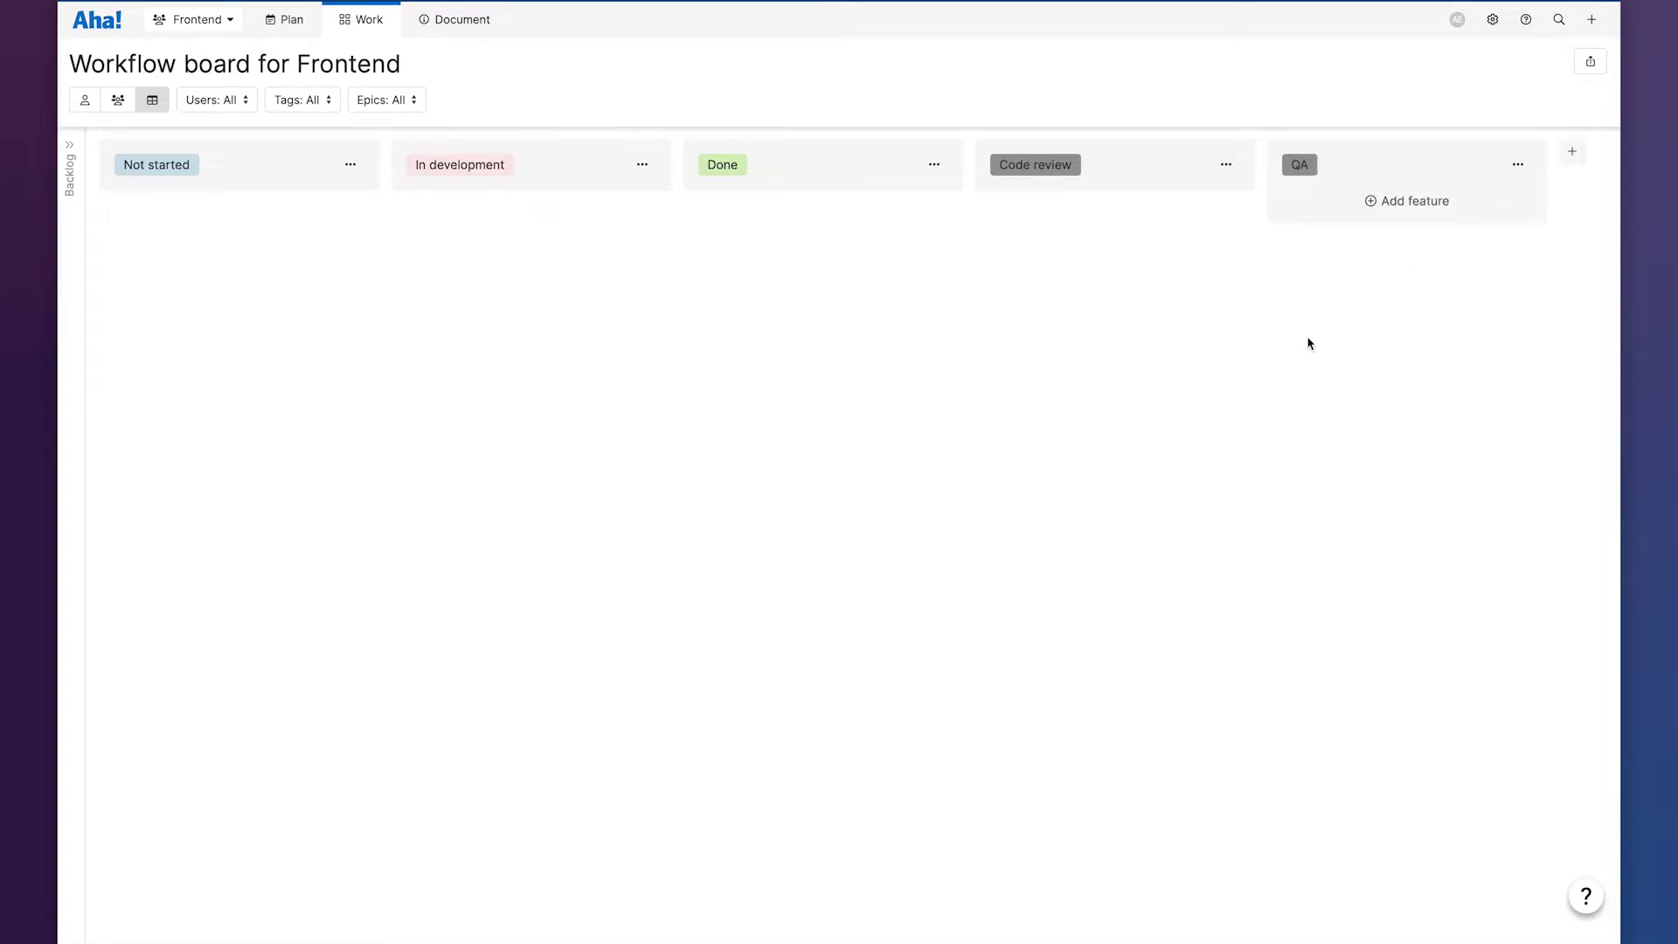
Step: Move the Code review and QA columns so both sit ahead of Done
drag(1150, 164, 774, 172)
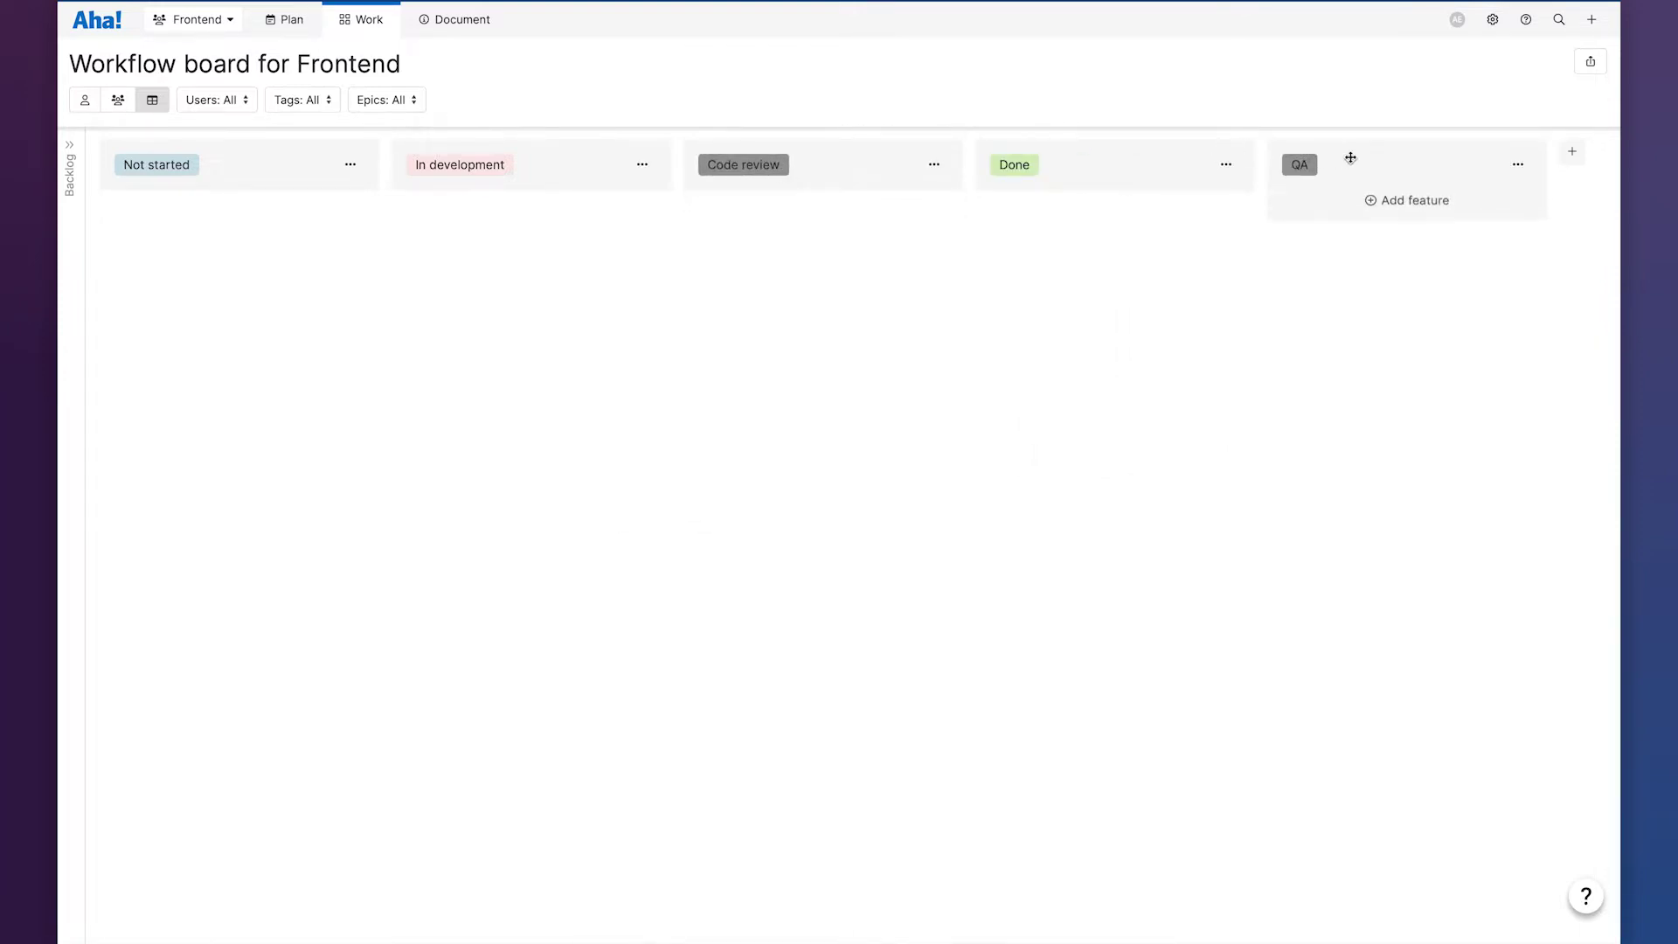
drag(1349, 161, 1055, 167)
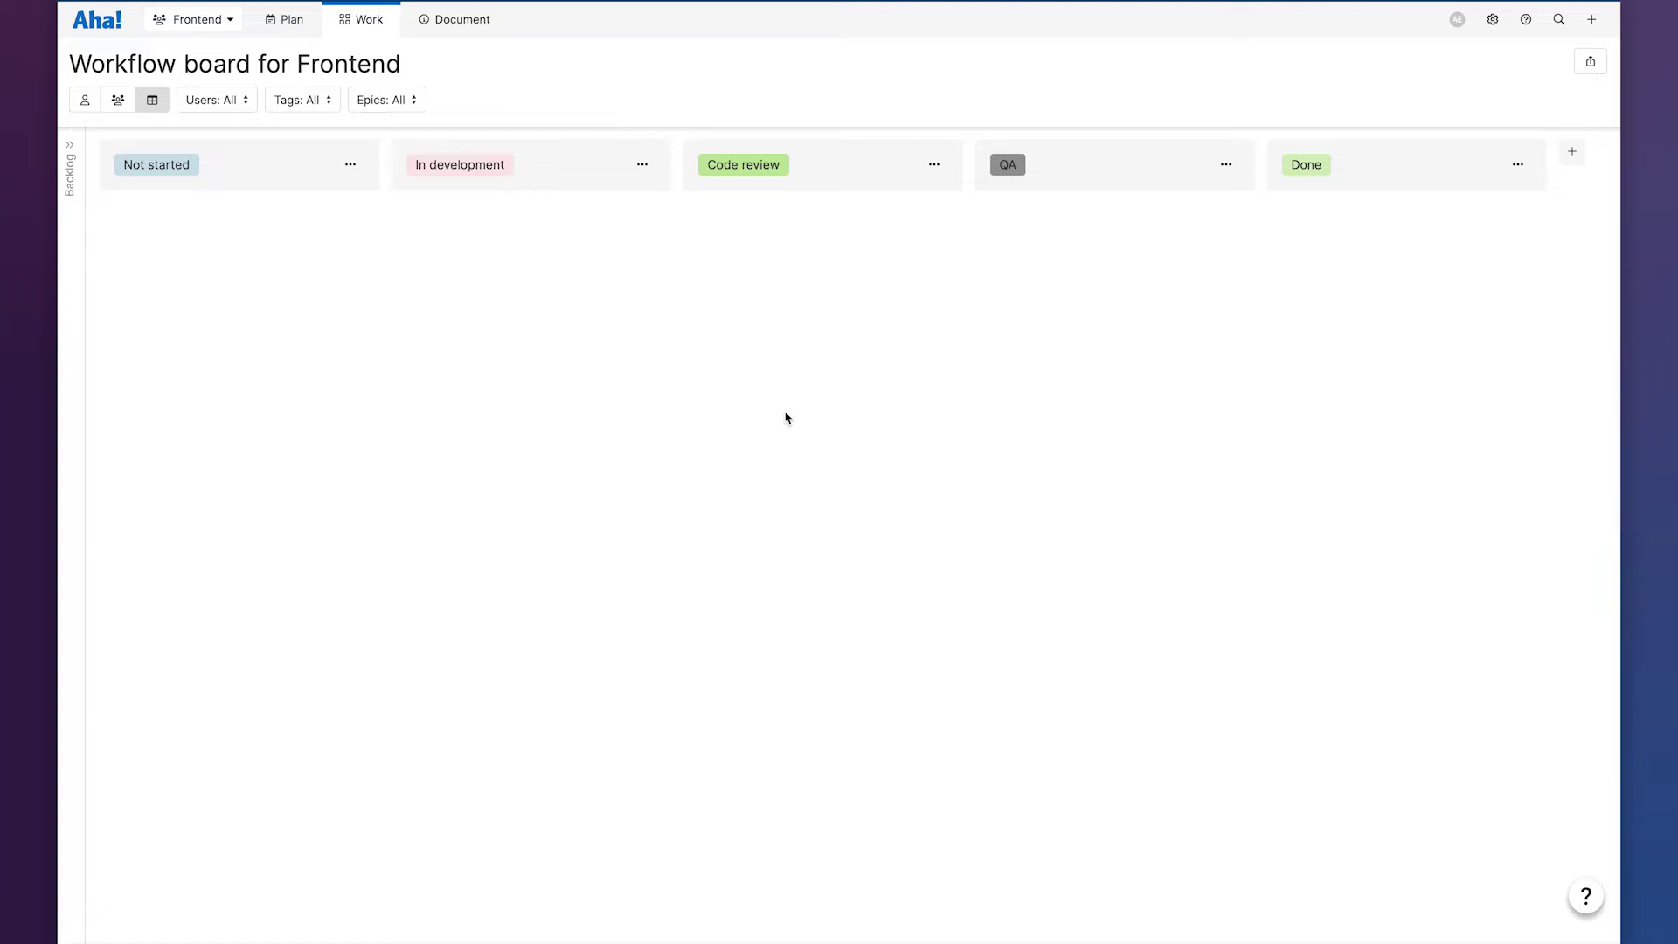
Step: View the account's Statuses and workflows page and check the default workflows without changing them
click(1493, 20)
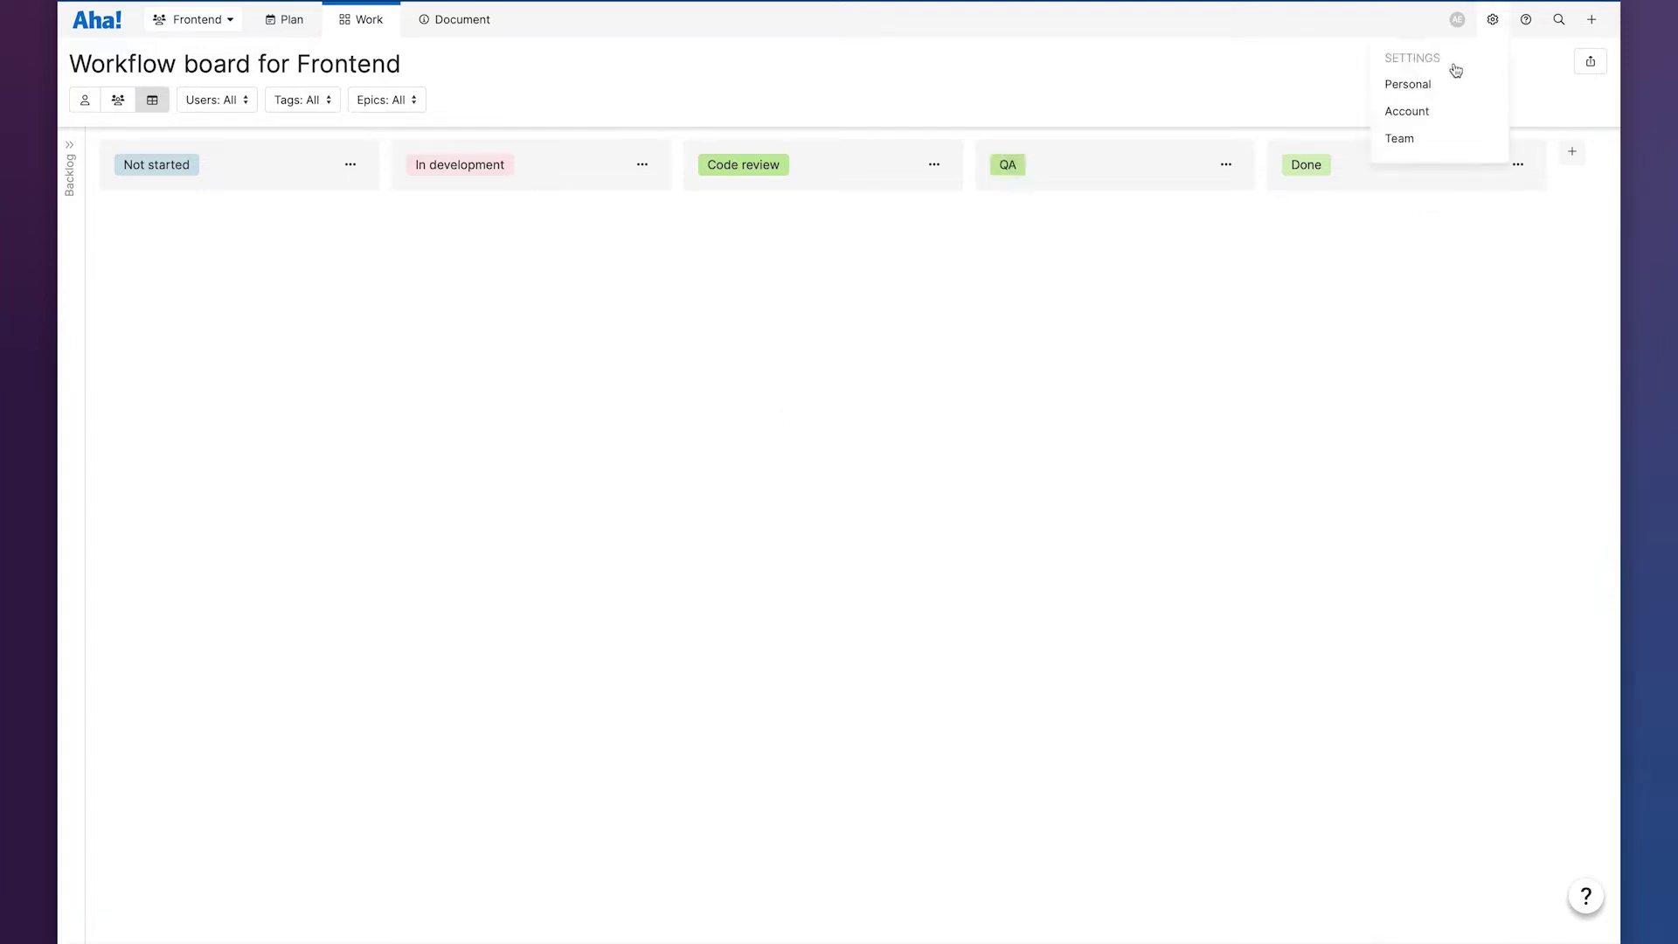
click(1438, 114)
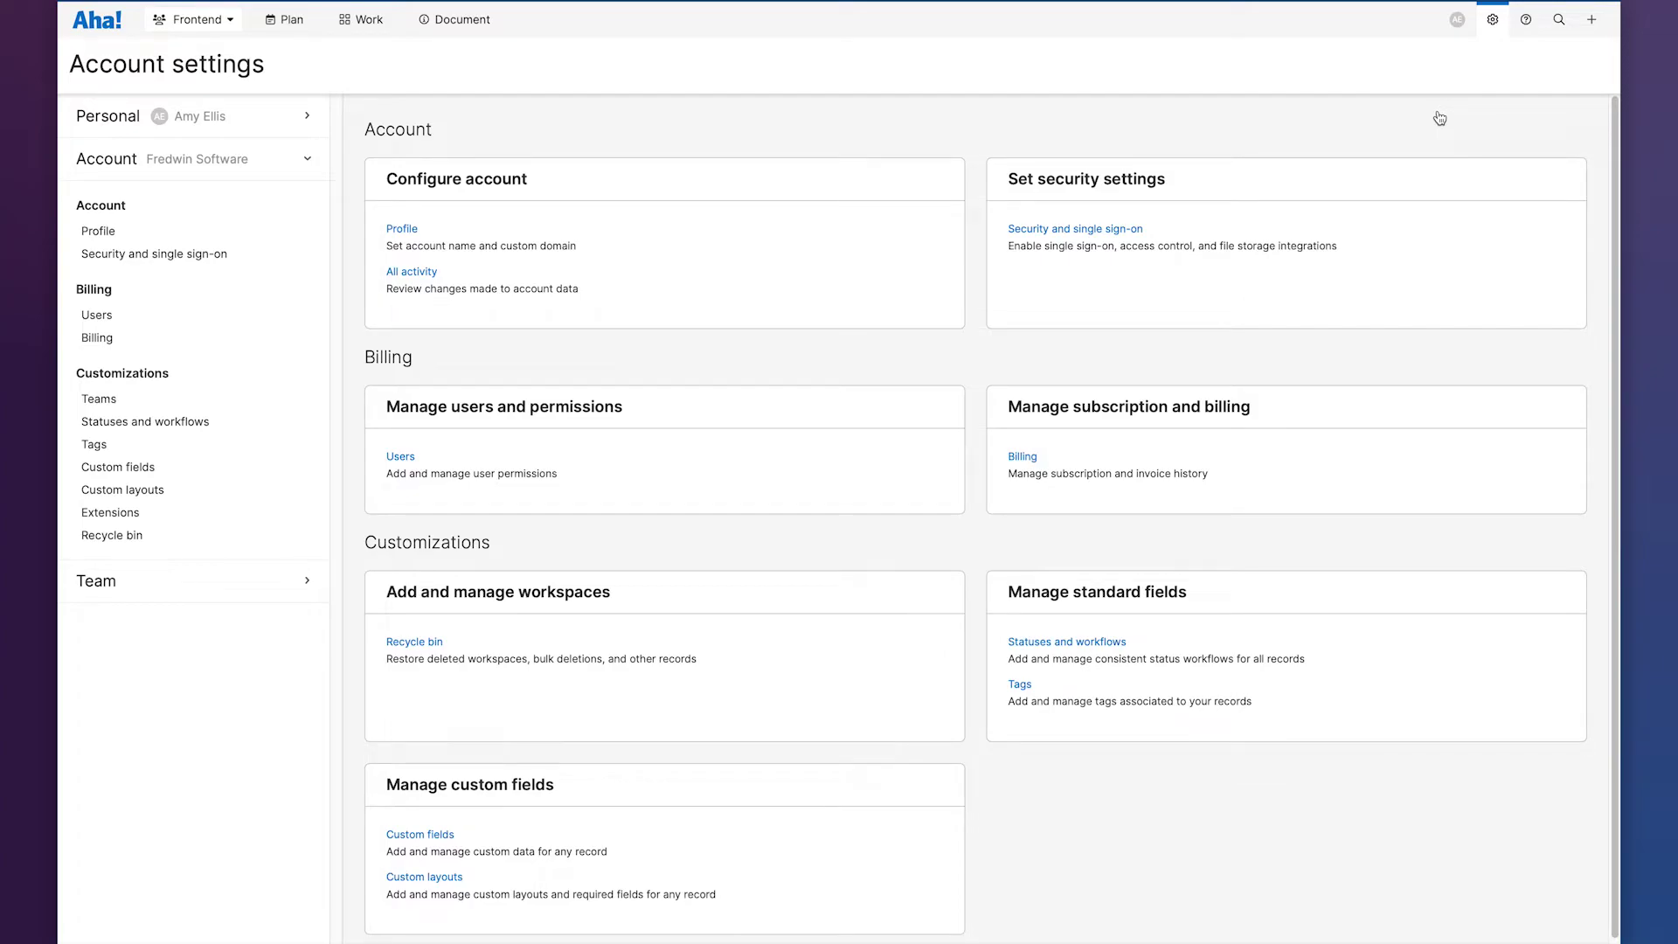
click(204, 423)
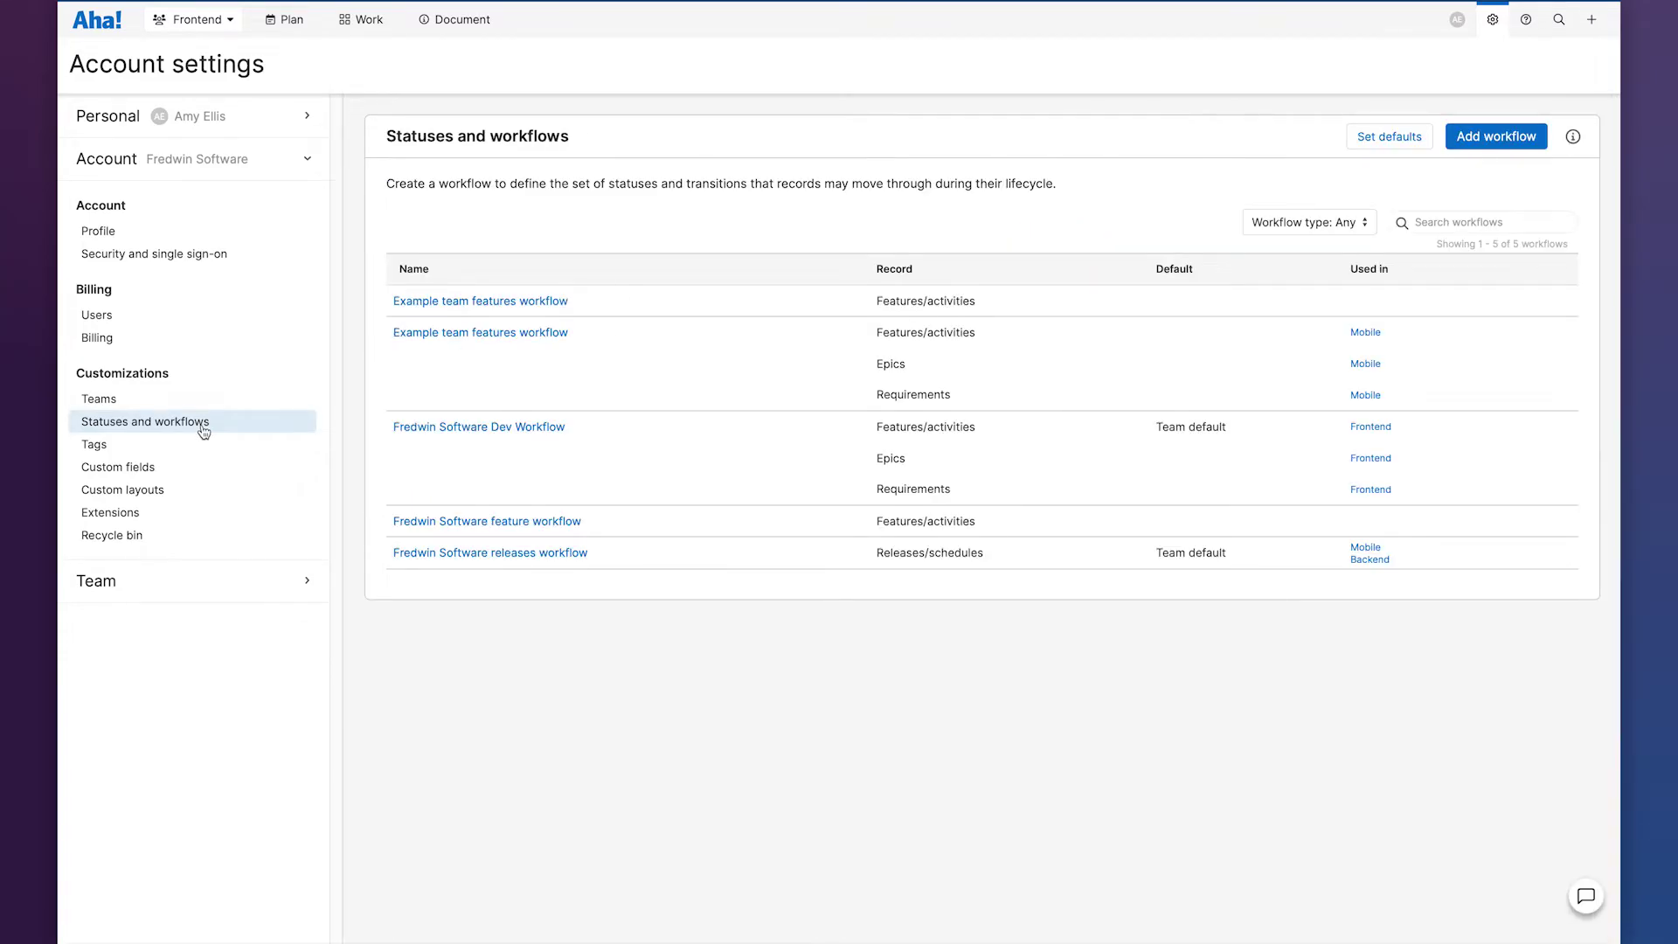
click(1390, 137)
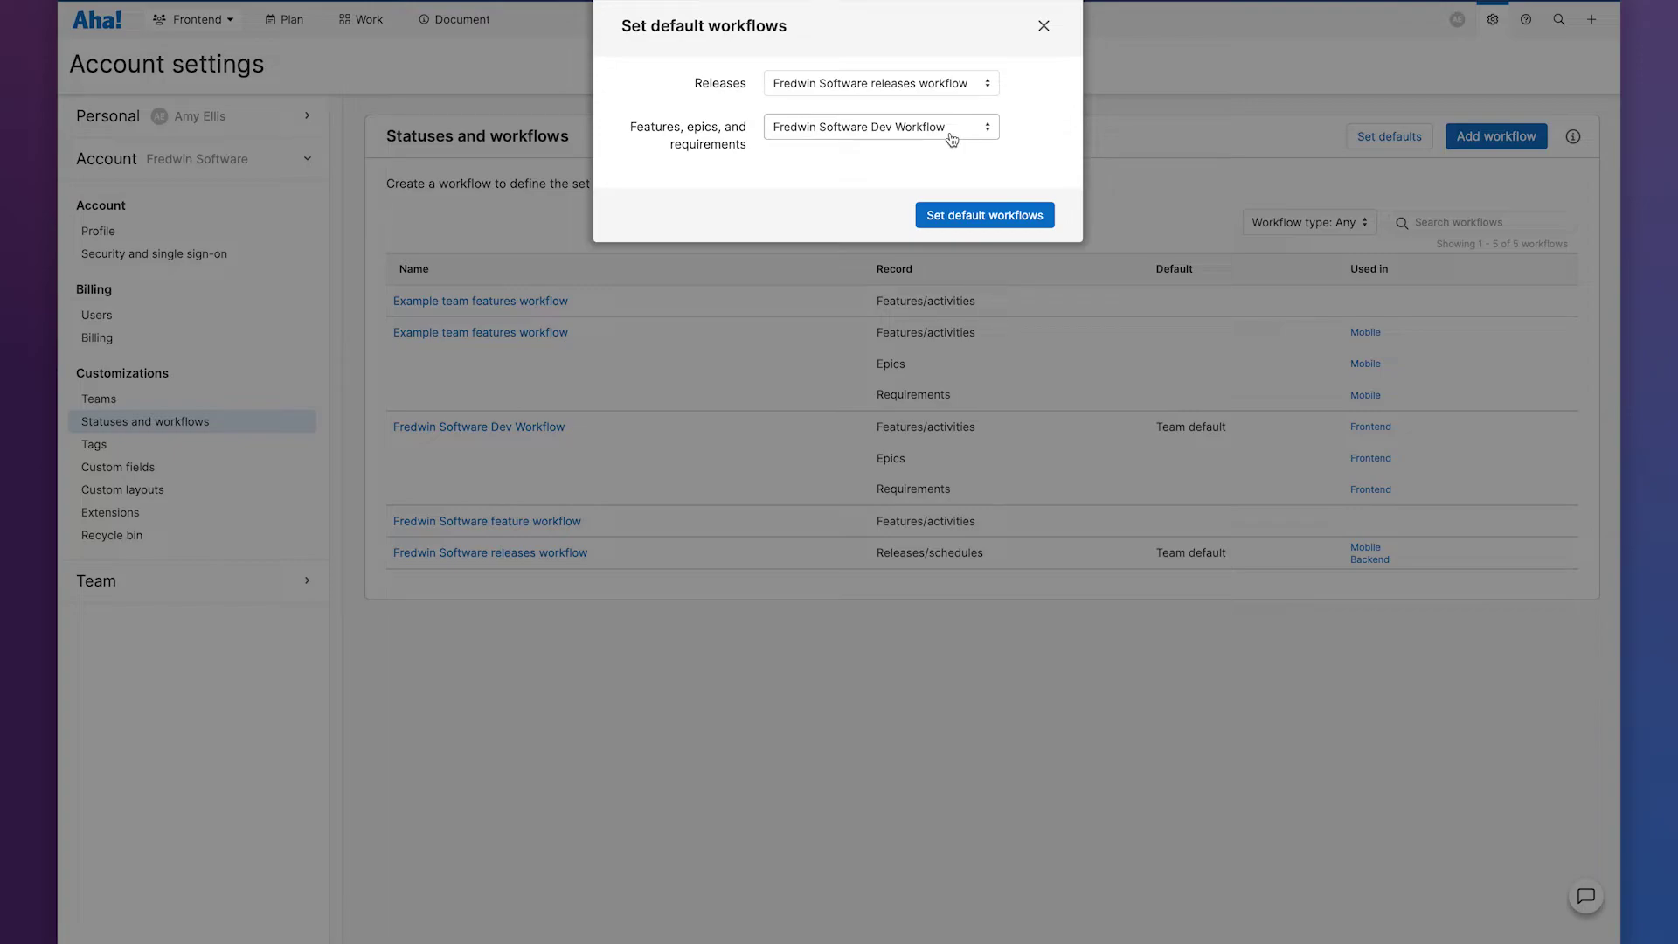
click(1044, 27)
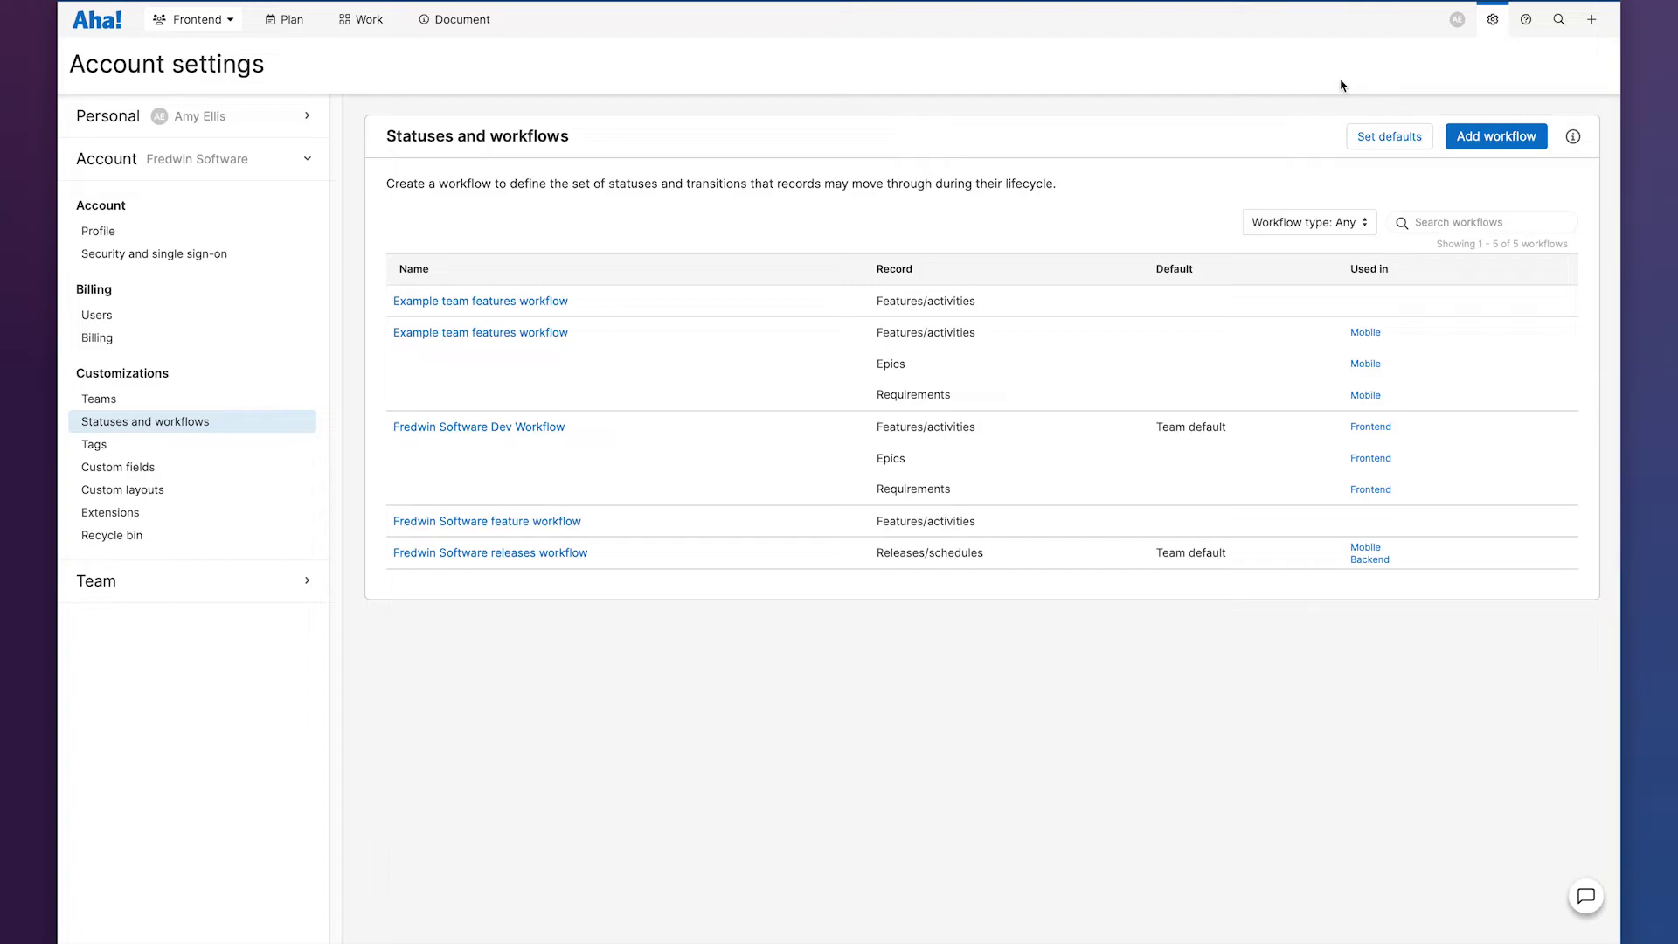
Step: Switch team settings to the Backend team and open its workflow Configure page
click(1492, 19)
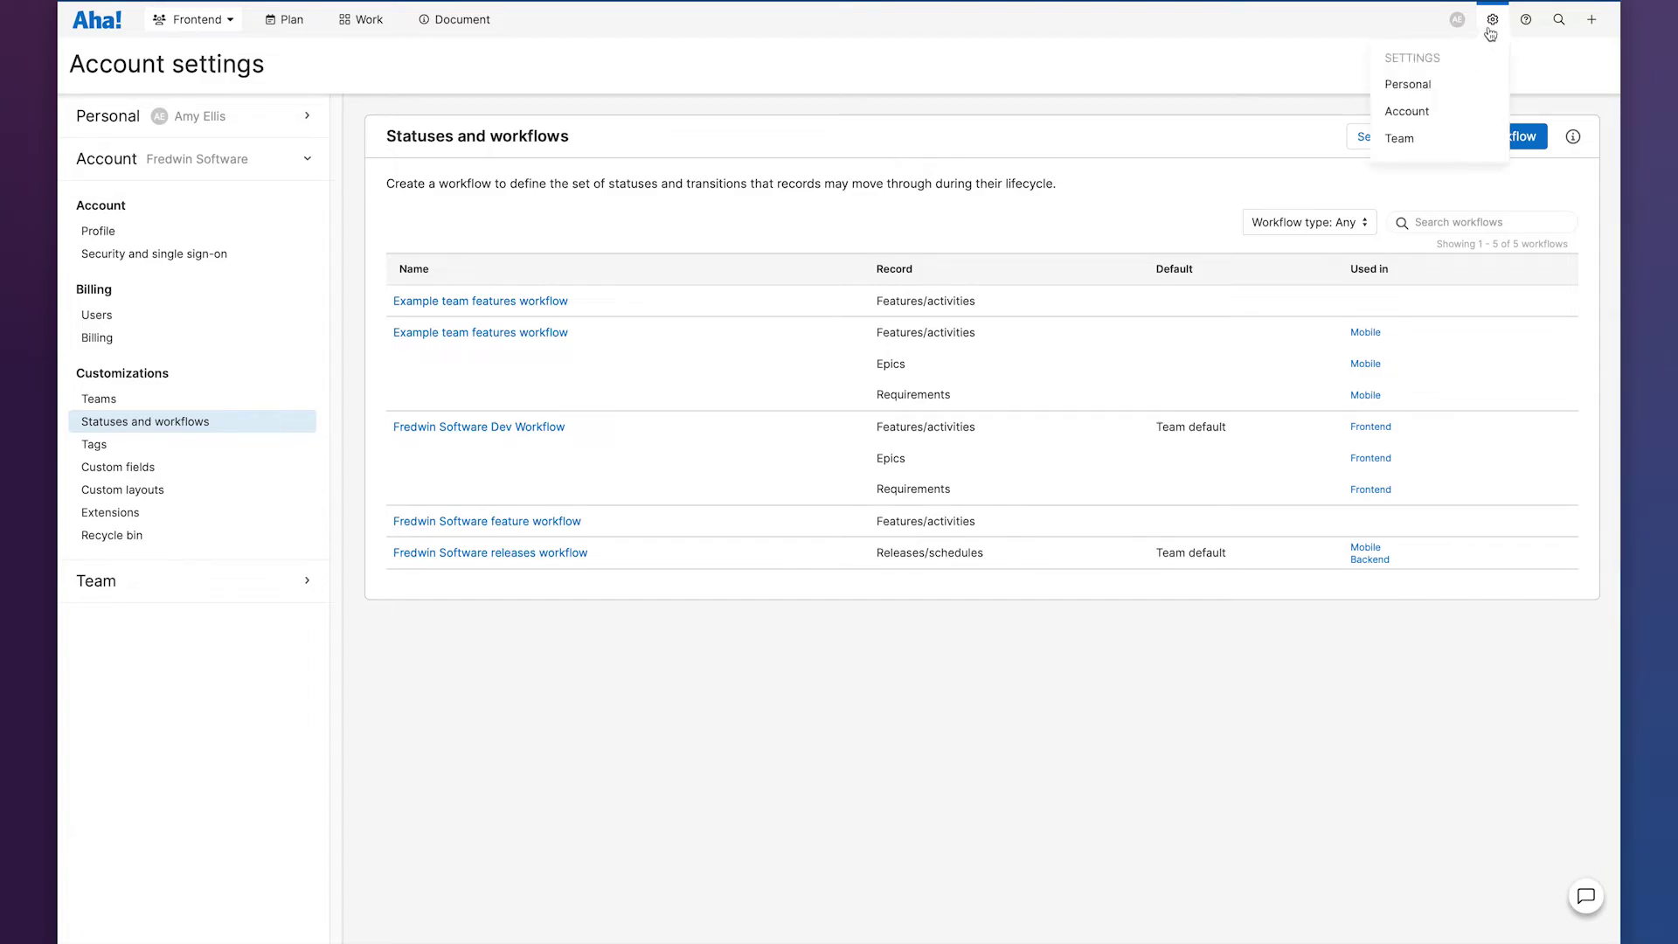
click(1407, 145)
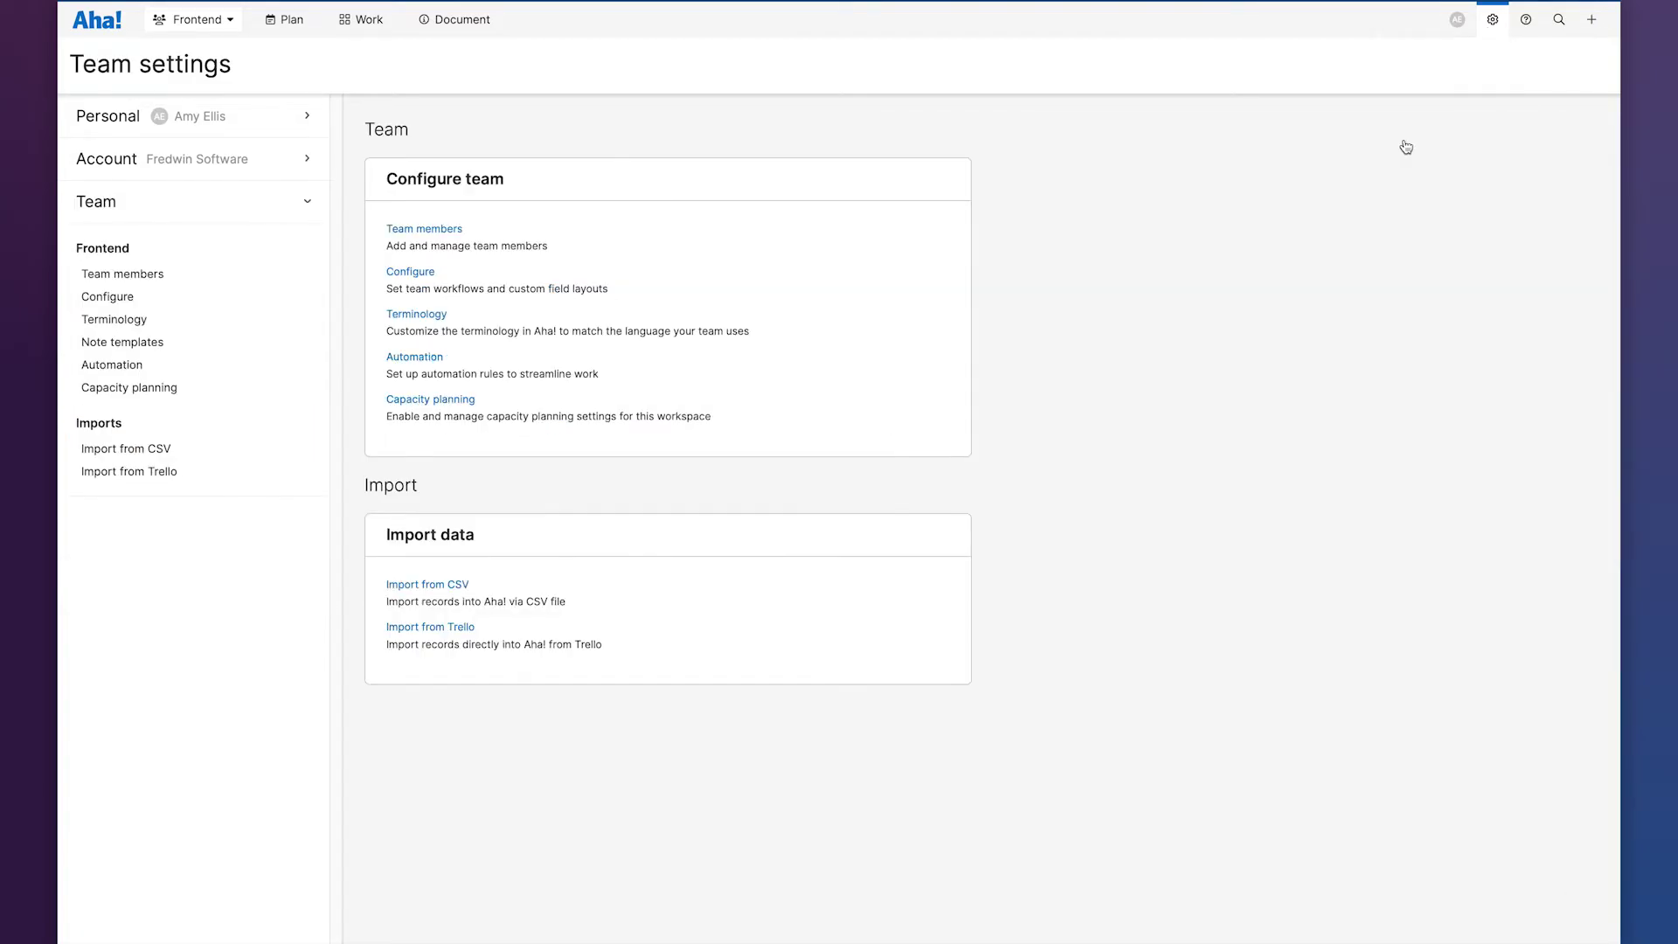
click(215, 29)
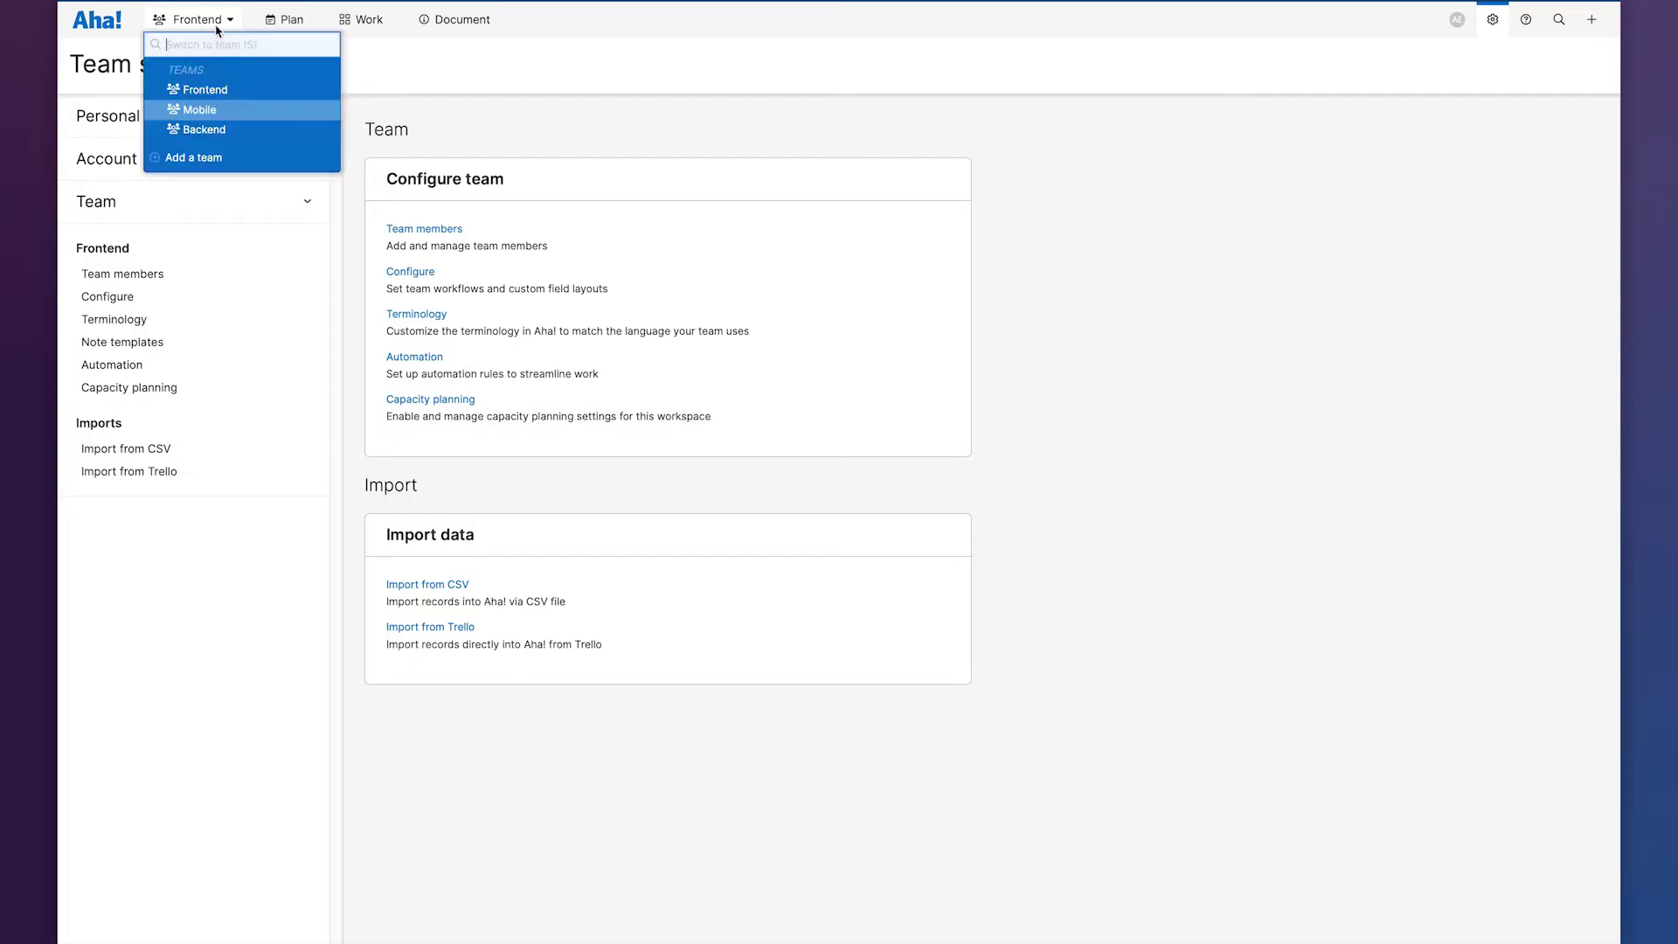
click(210, 129)
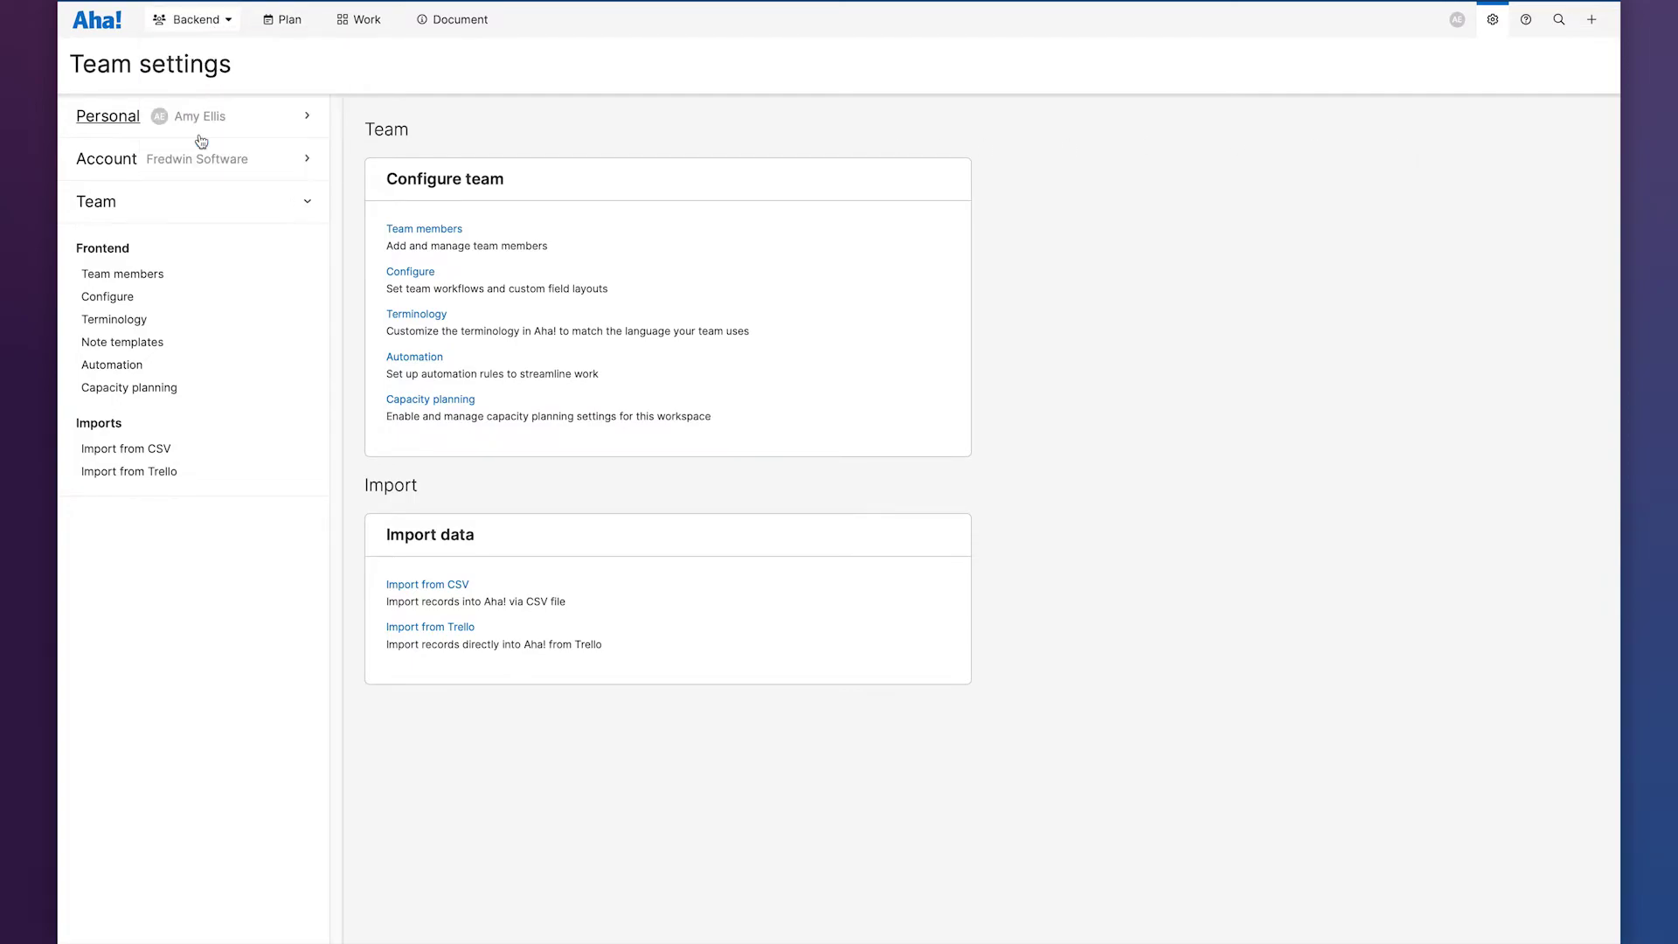
click(428, 272)
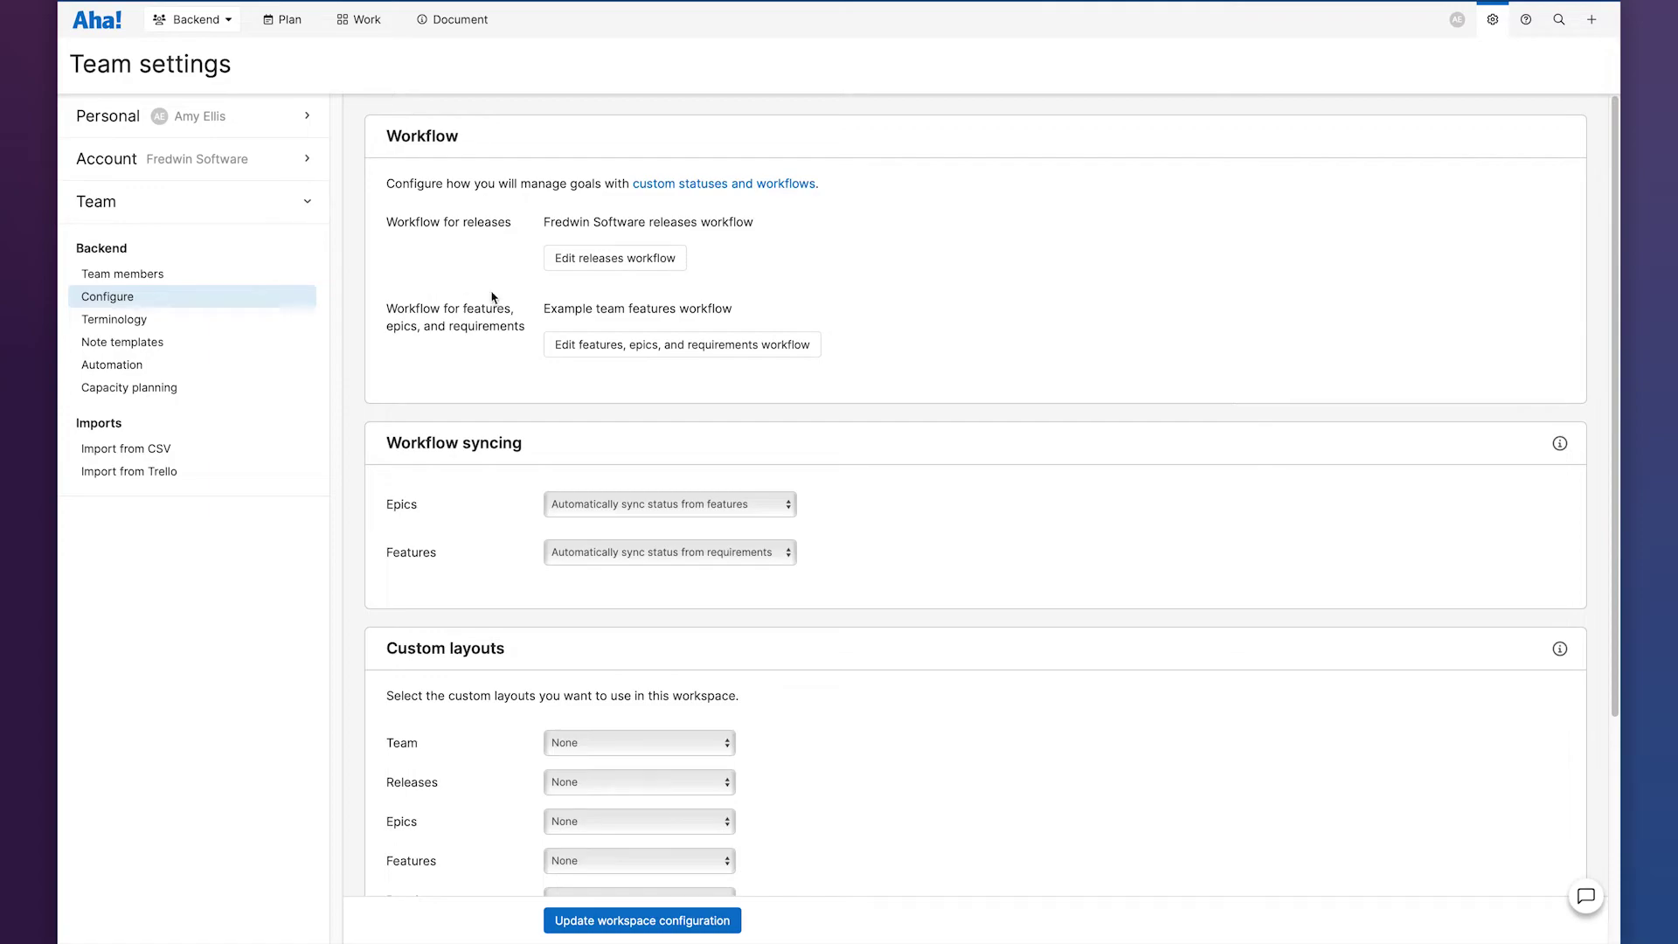
Step: Change Backend's features, epics and requirements workflow to Fredwin Software Dev Workflow, updating existing records
click(700, 344)
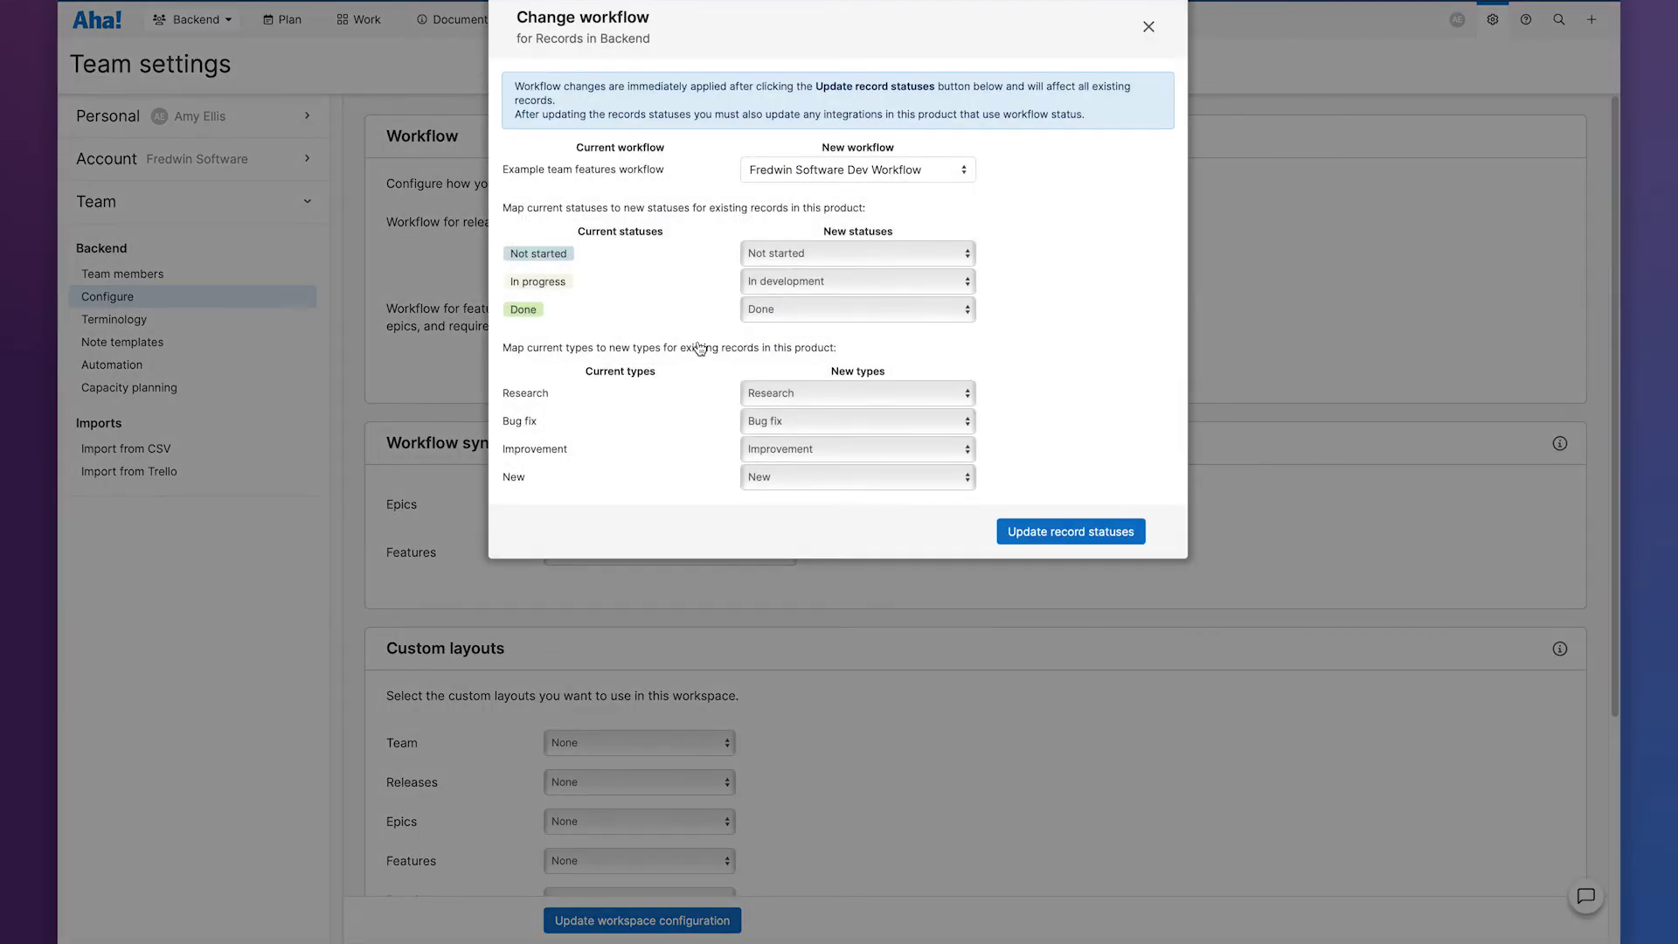
click(961, 170)
click(941, 261)
click(1112, 540)
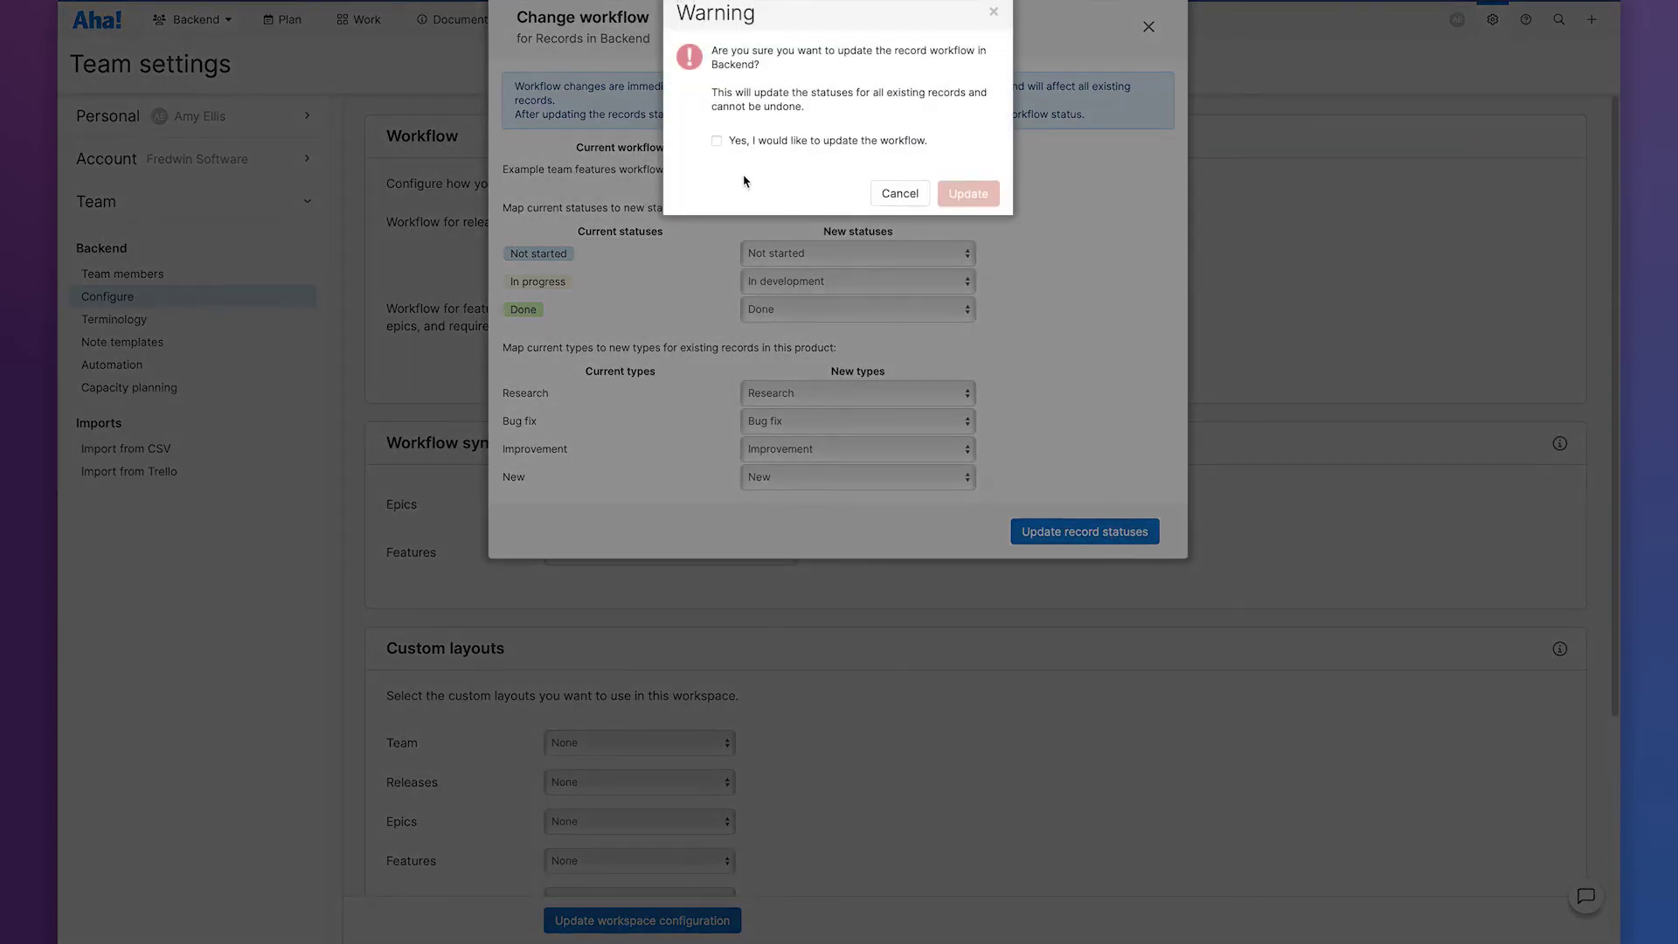
click(716, 145)
click(966, 187)
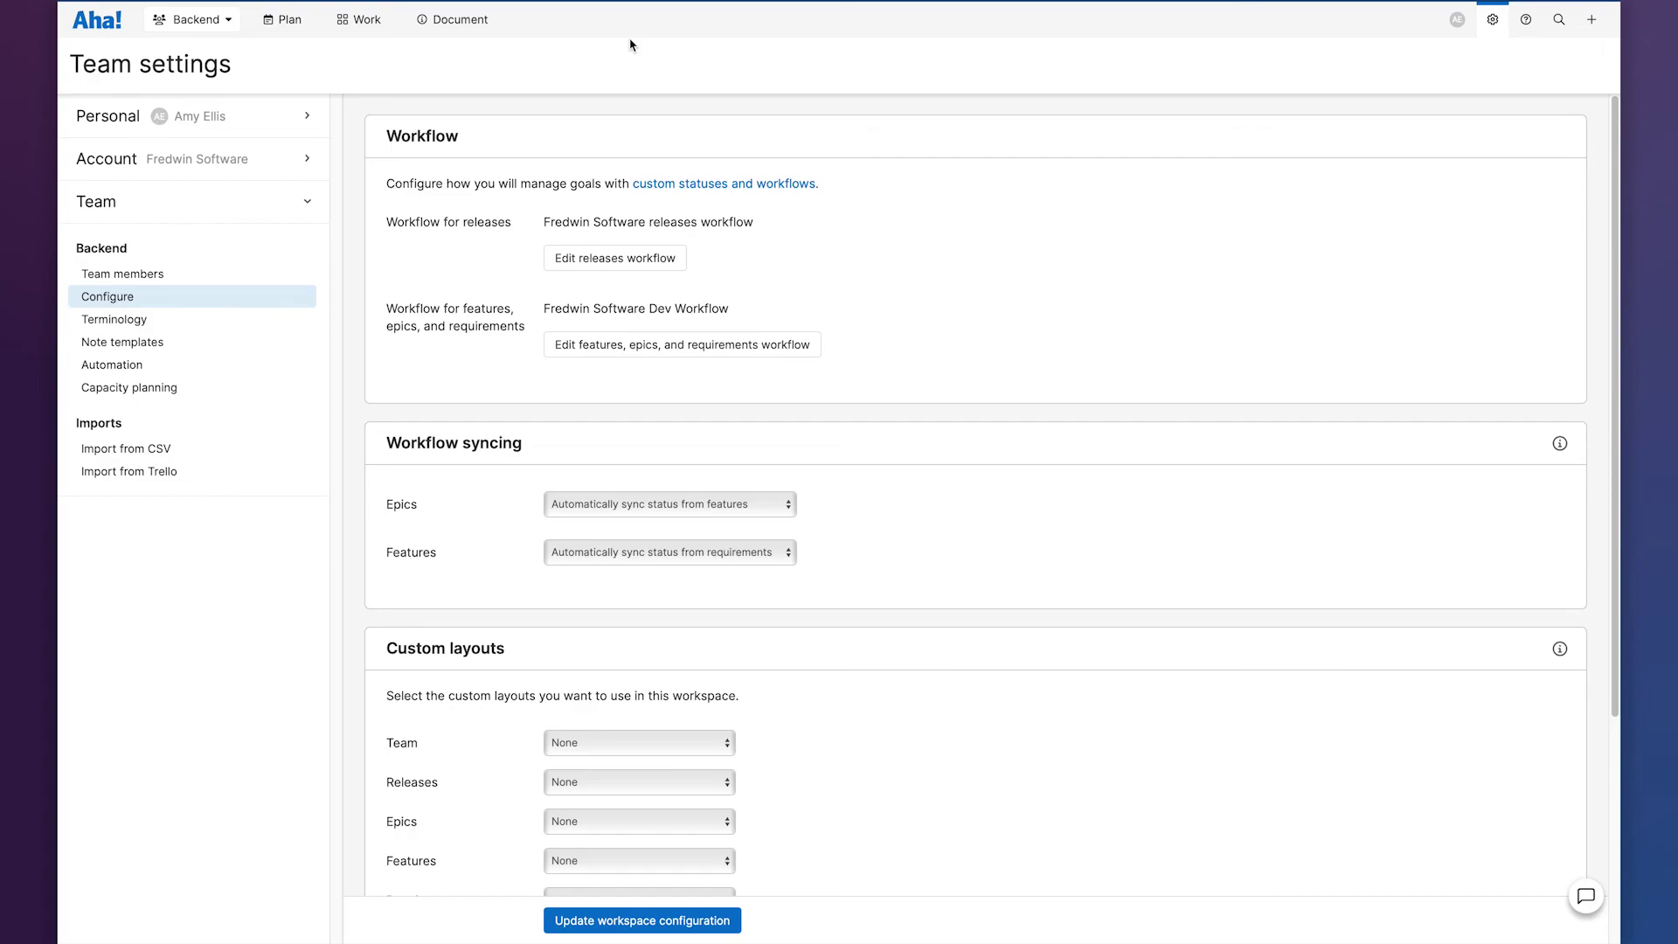
Step: Choose 'Get help from an expert' from the help menu
click(1526, 19)
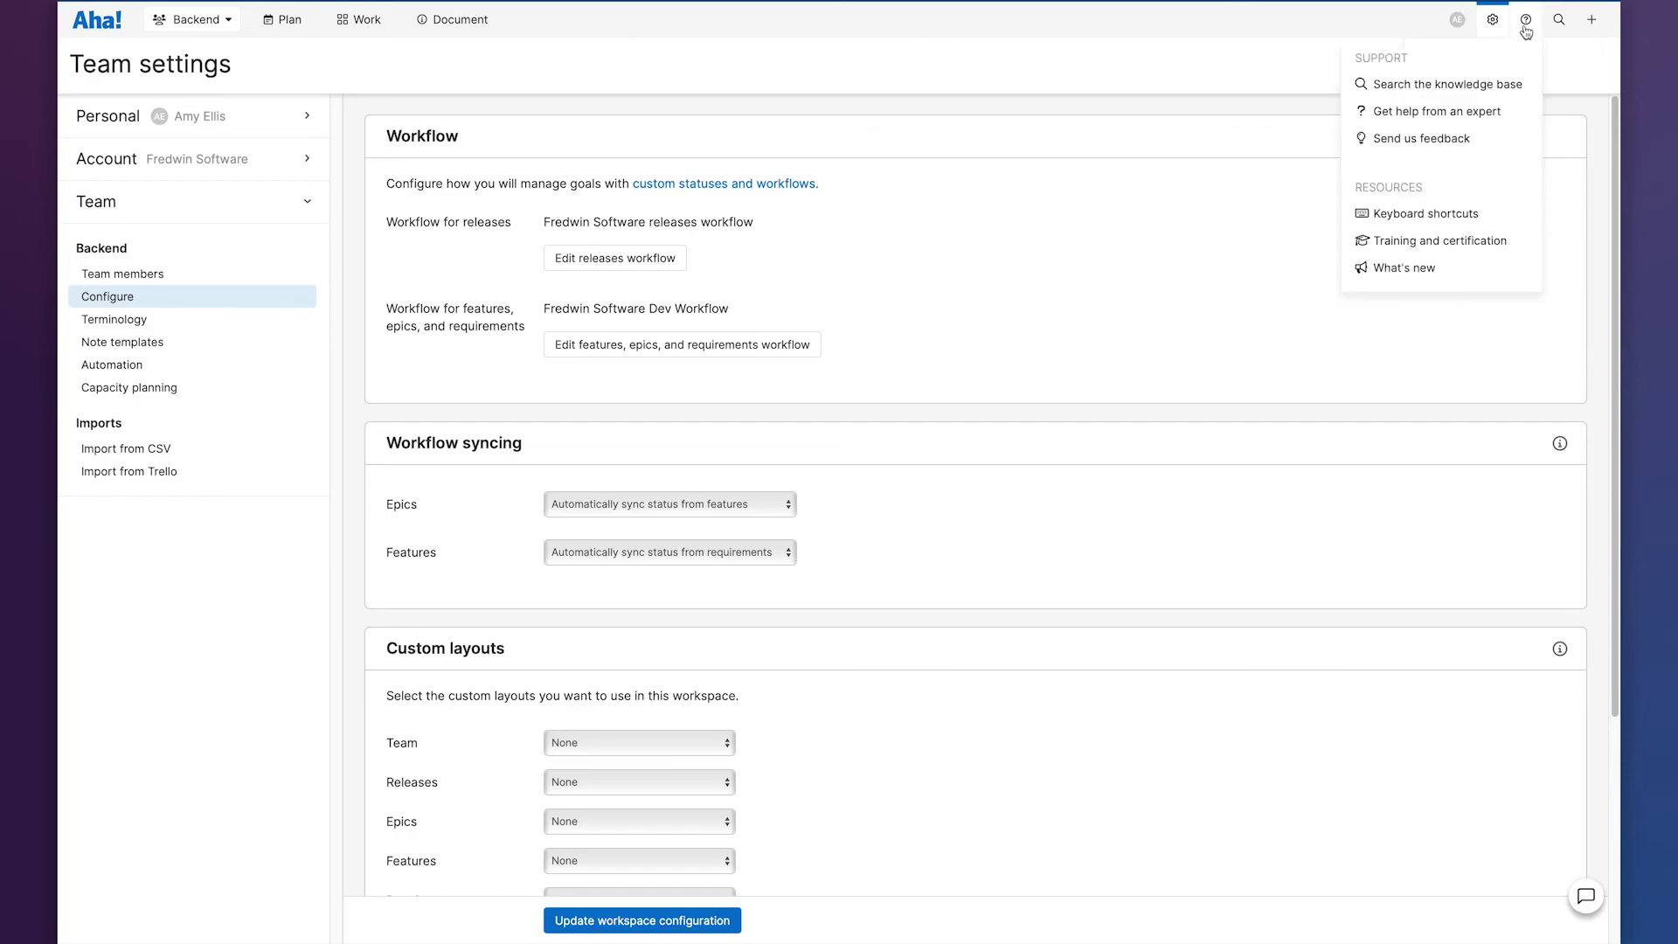
click(1471, 114)
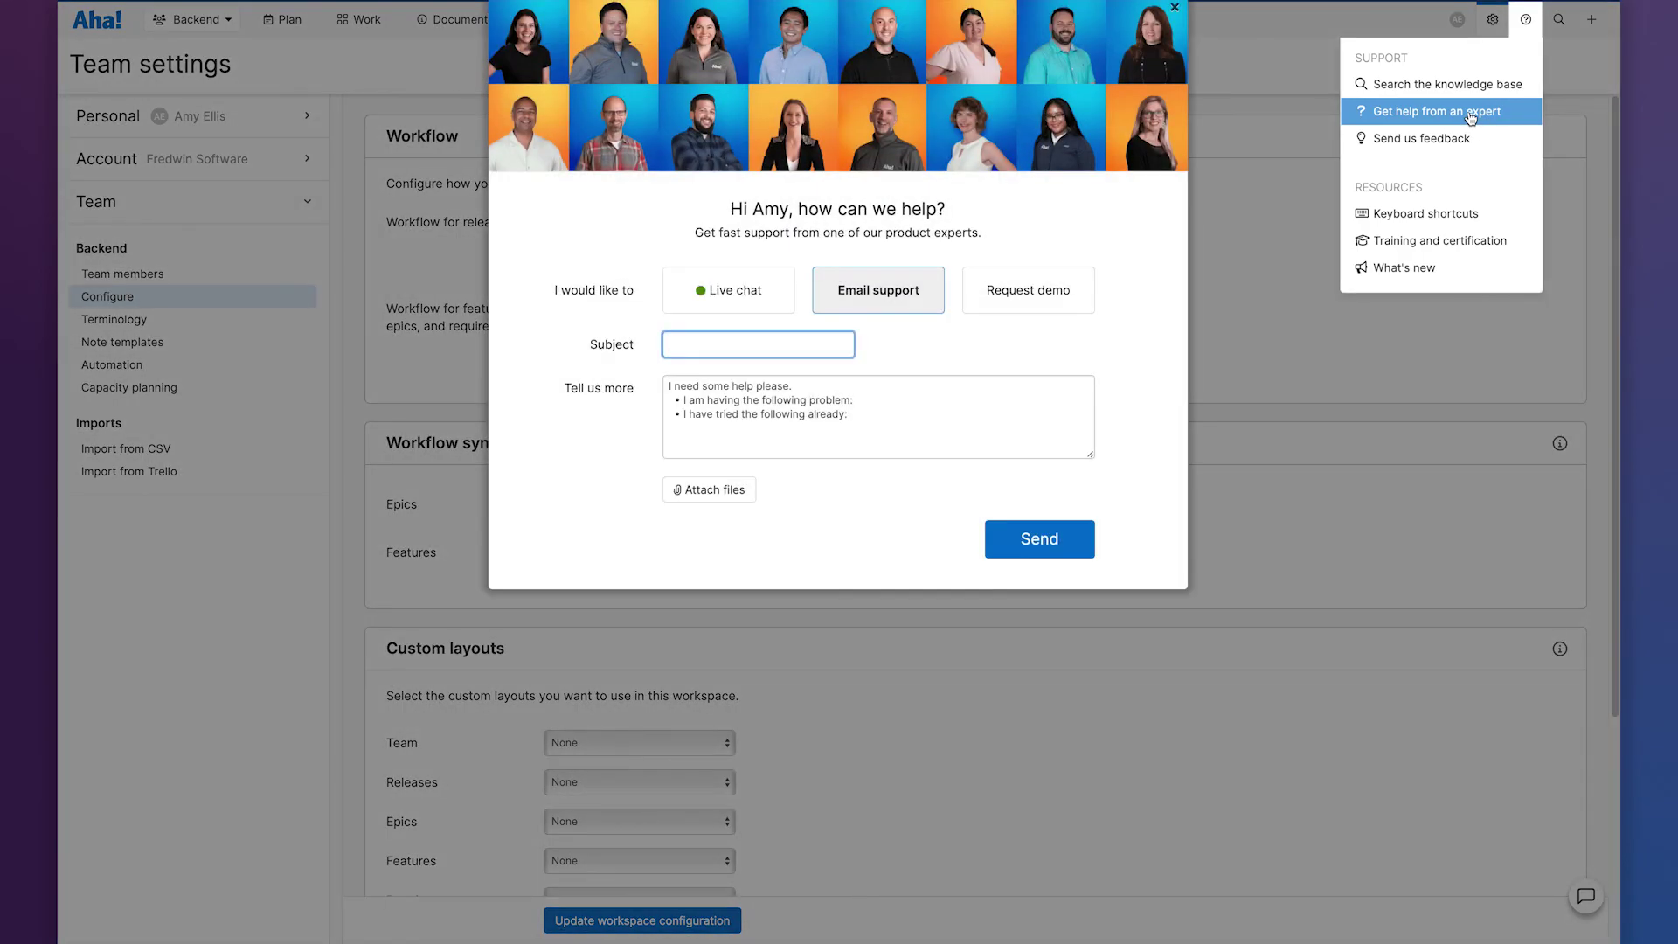